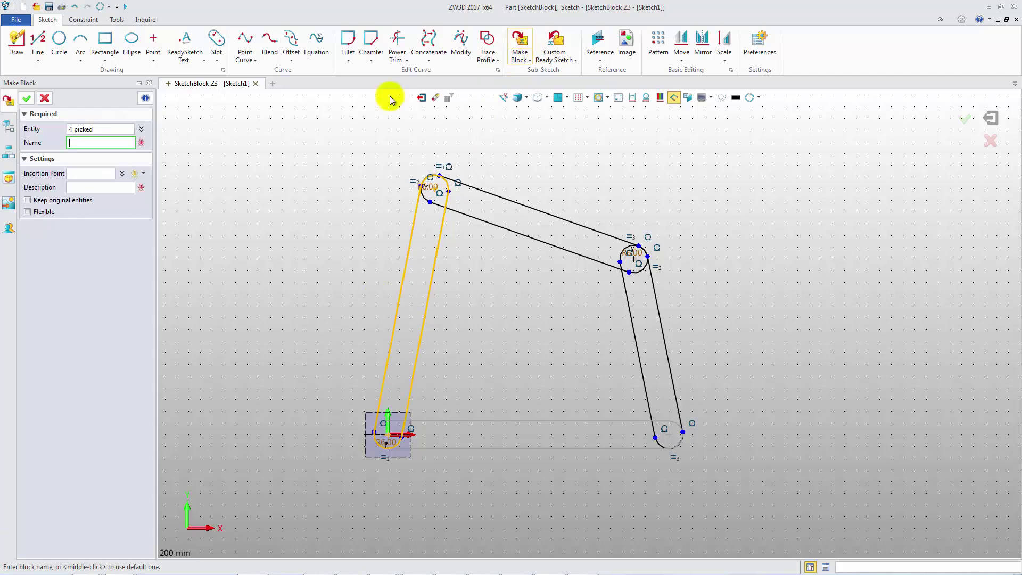
Create a block named DriveRod1 from the left rod and a block named DriveRod from the right rod.
text(DriveRod1)
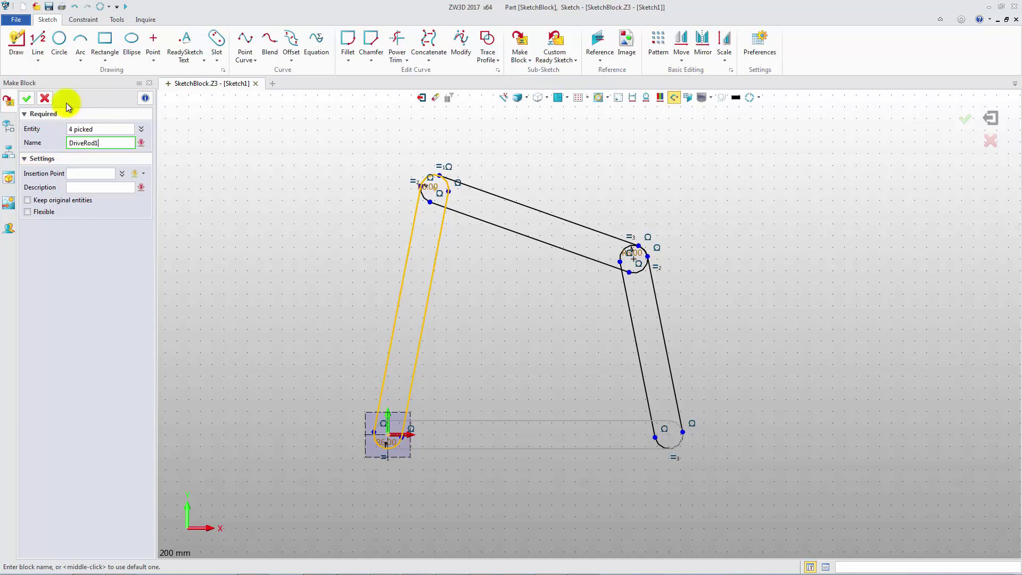
click(30, 100)
right_click(674, 378)
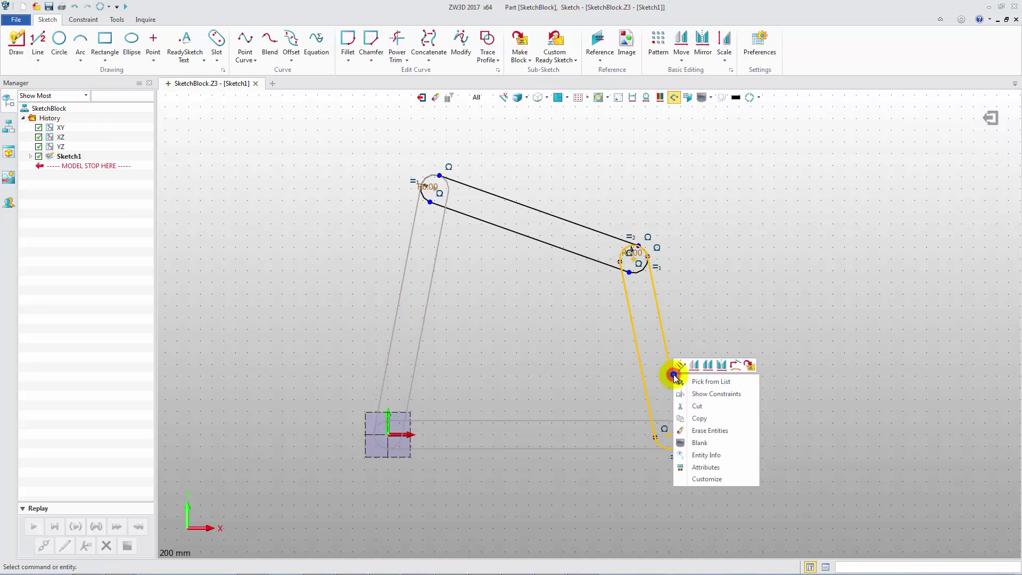
click(750, 365)
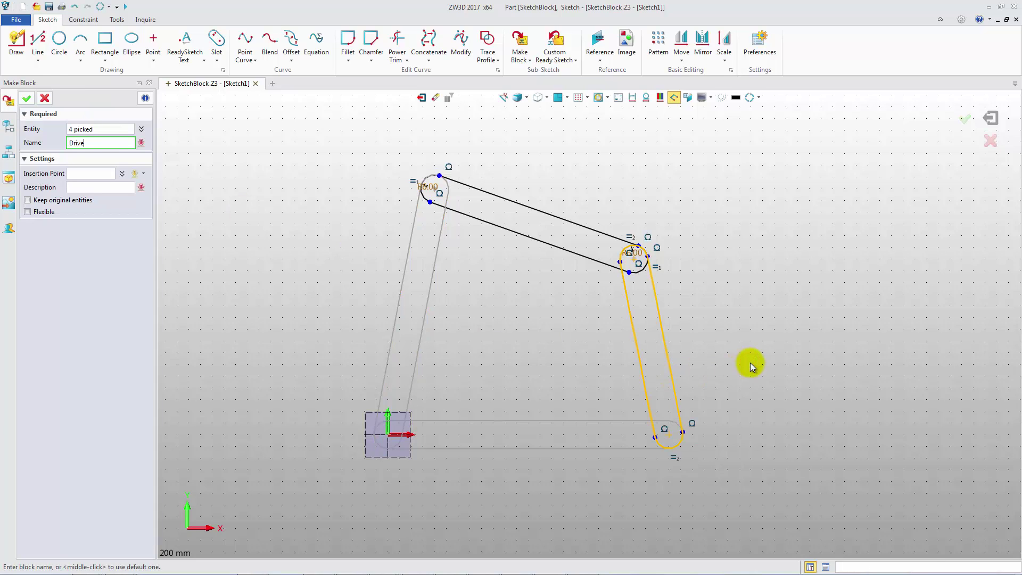
click(27, 98)
Create a flexible block named LinkedRod from the four entities of the upper connecting rod.
right_click(497, 230)
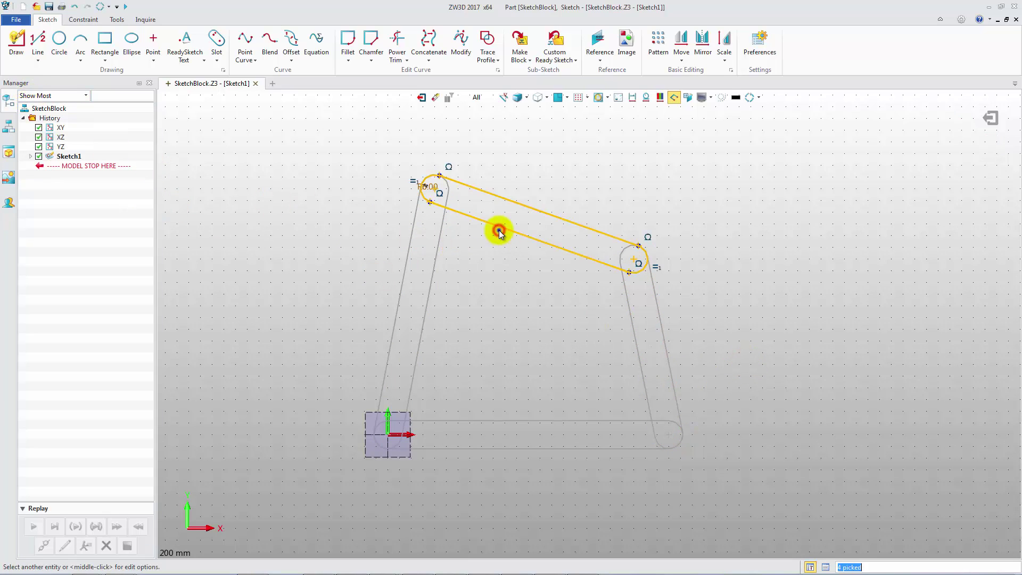
click(578, 218)
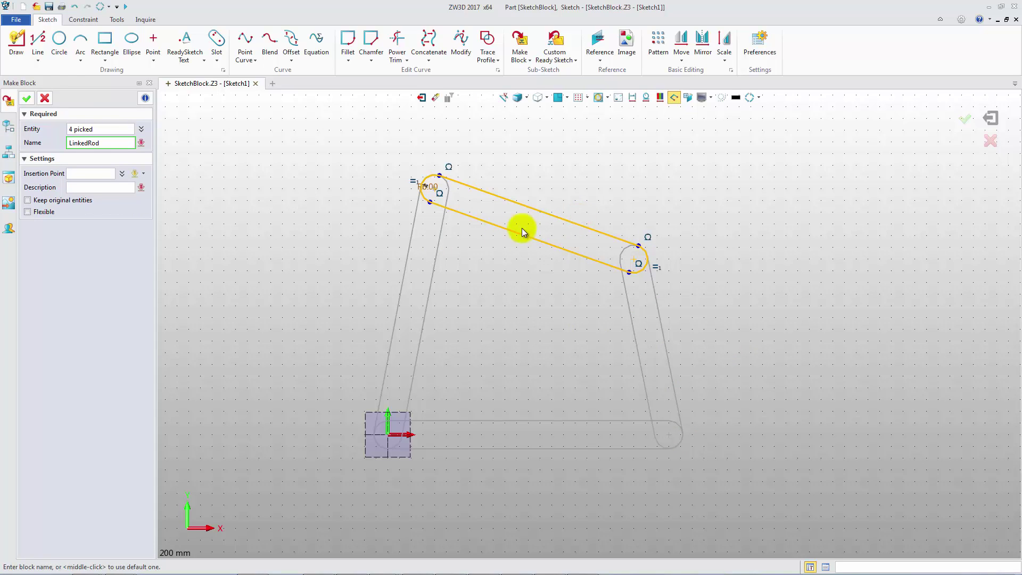
click(38, 212)
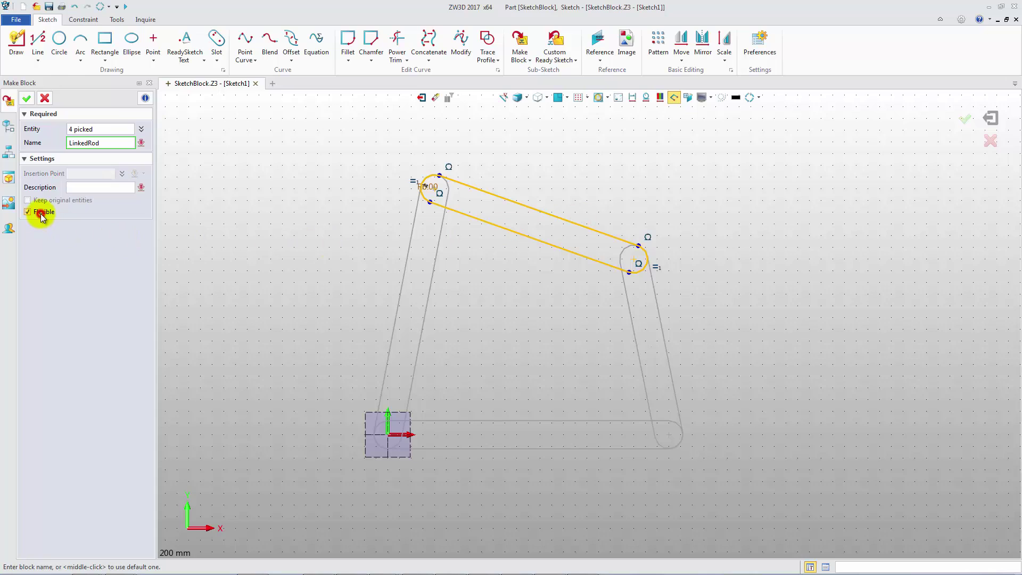
click(26, 97)
Preview the LinkedRod block in the Block Manager and list the blocks contained in Sketch1.
click(520, 58)
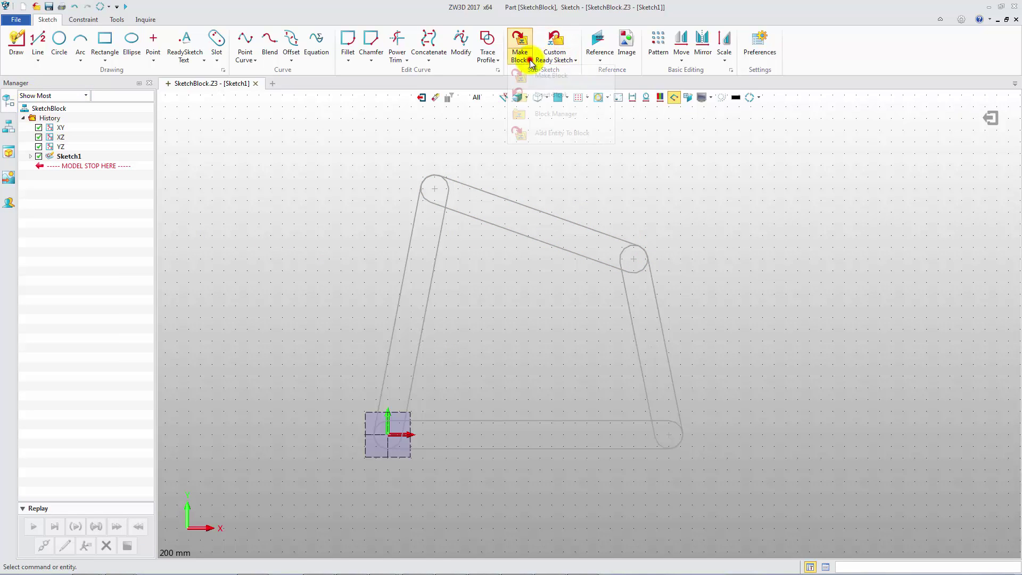
click(554, 110)
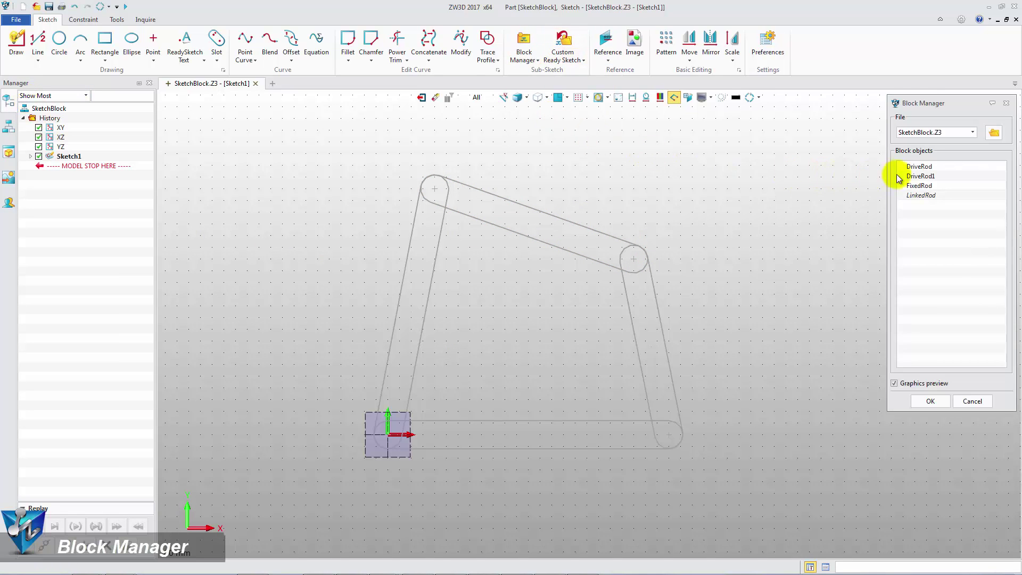
click(924, 196)
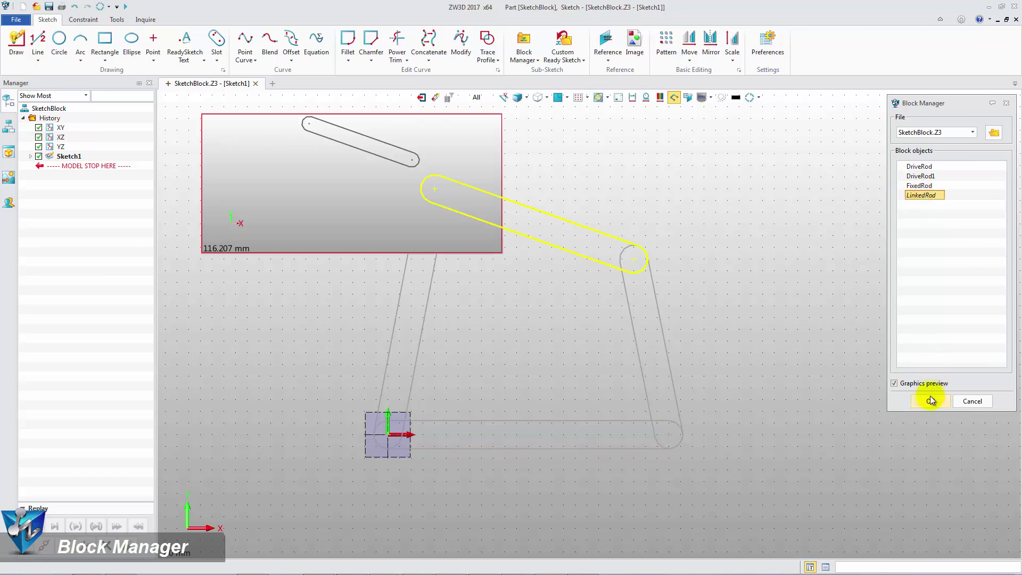
click(930, 401)
click(30, 156)
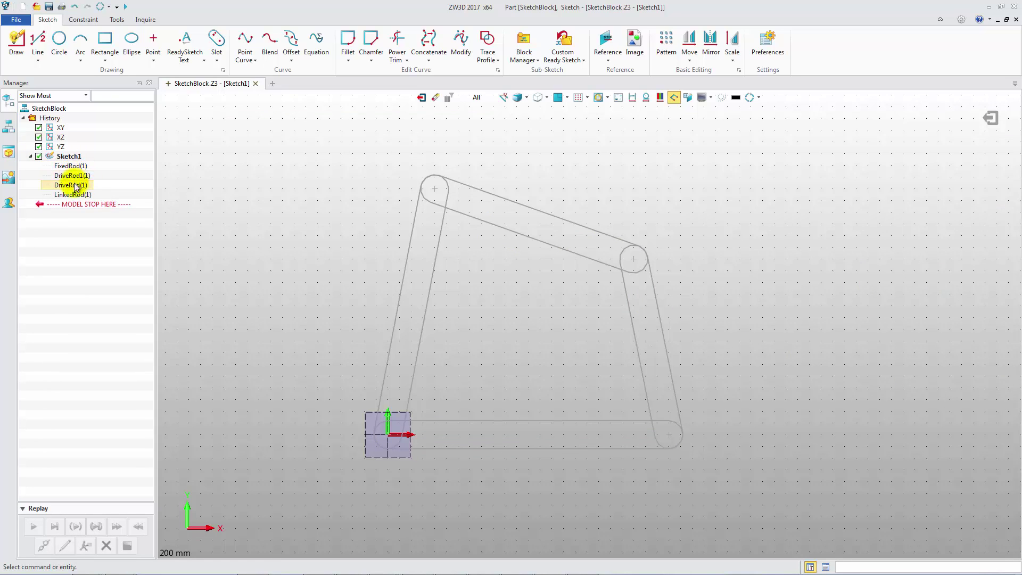
Set the line color of the DriveRod1 block to red.
right_click(406, 234)
click(464, 341)
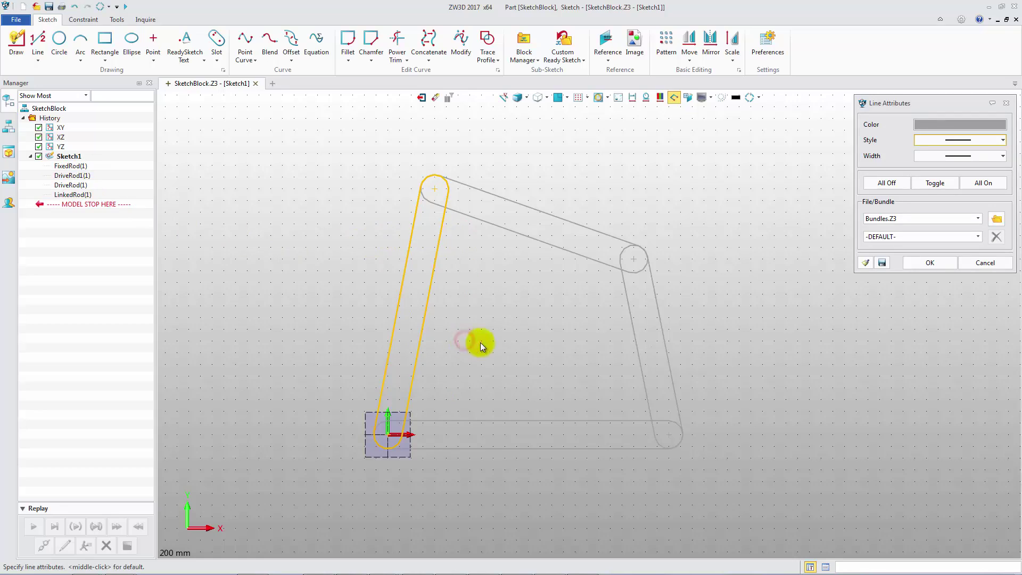
click(923, 129)
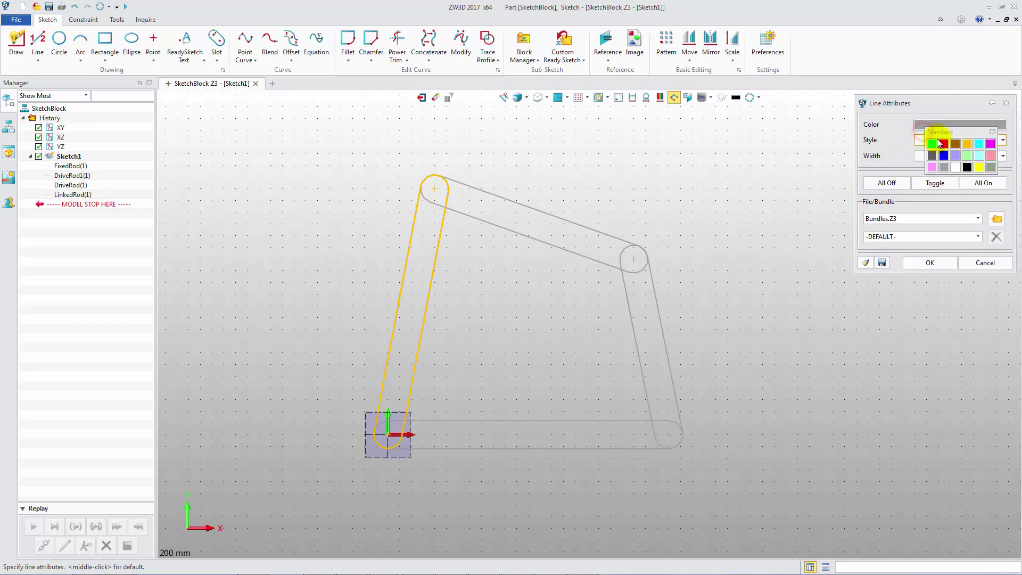
click(941, 144)
click(929, 262)
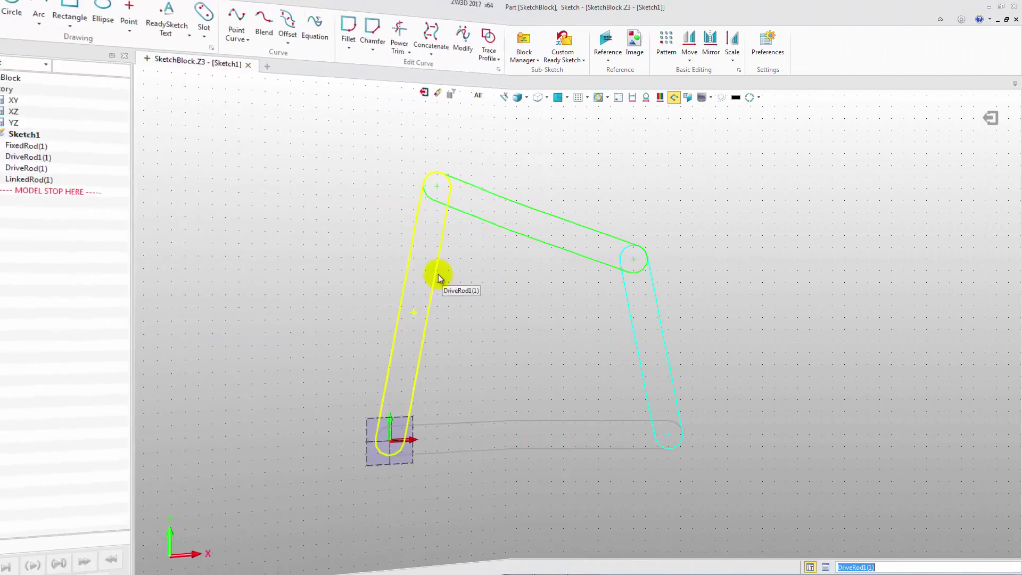
Move the rods apart: DriveRod1 to the left, DriveRod to the right and LinkedRod upward.
drag(435, 273, 357, 274)
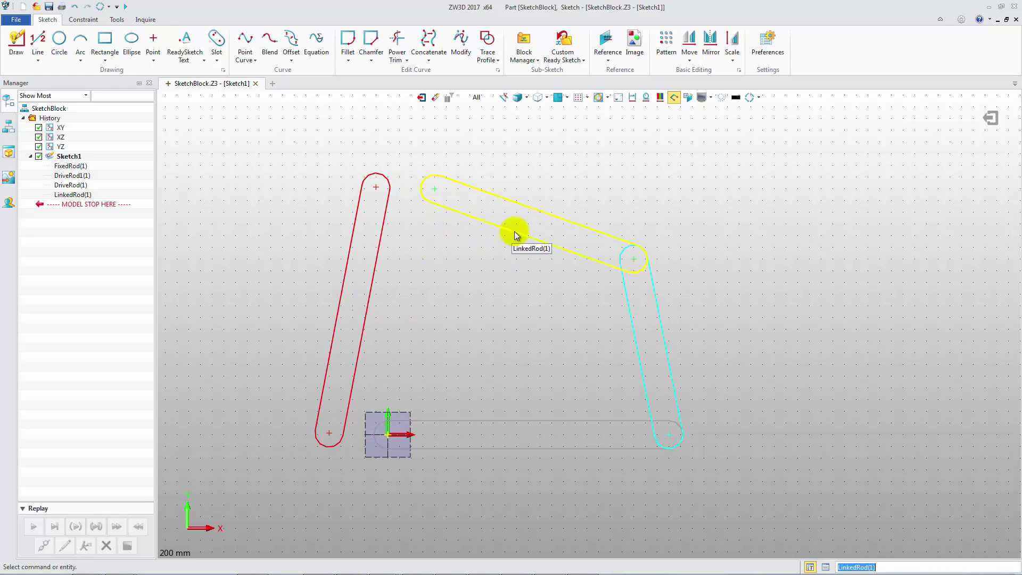
drag(658, 308, 714, 308)
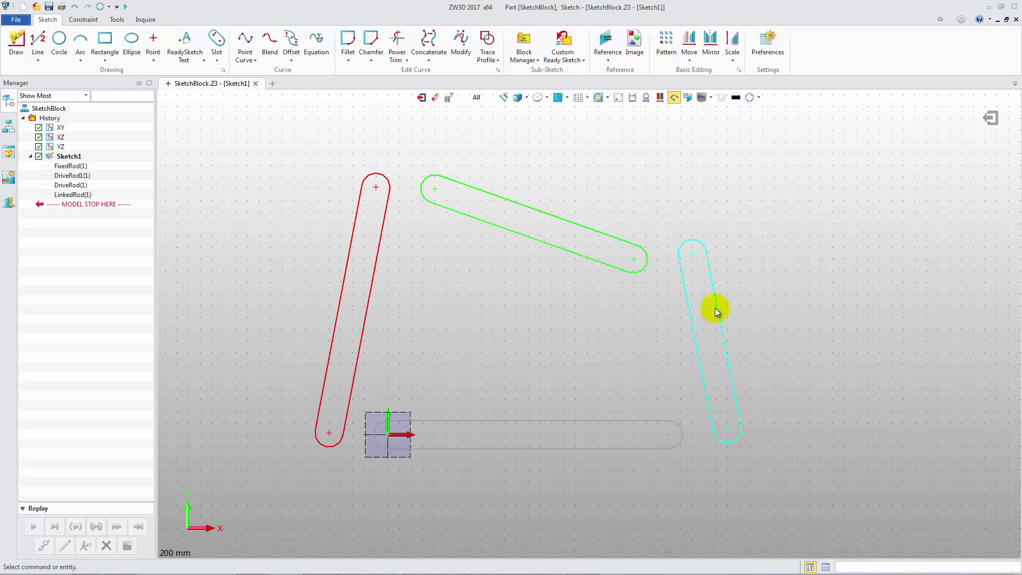
drag(535, 207, 535, 166)
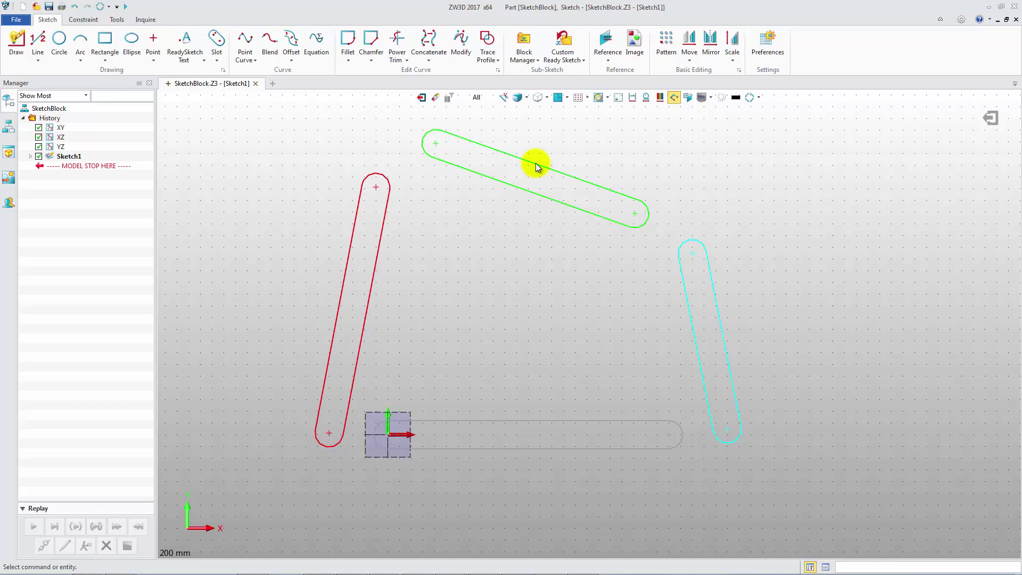
Anchor the horizontal FixedRod block in both coordinates.
click(84, 19)
click(54, 39)
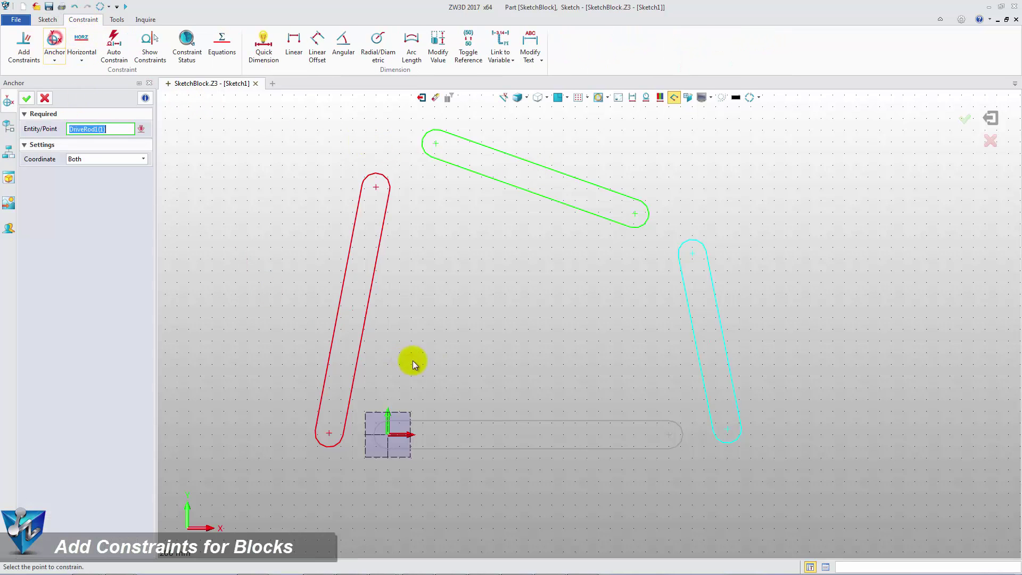
click(524, 418)
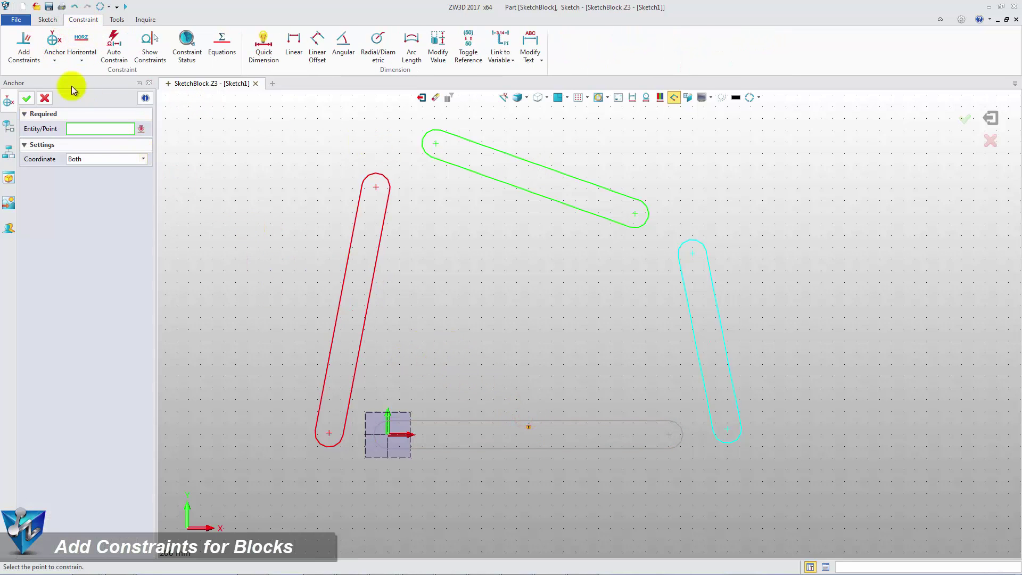
Make DriveRod1's lower end concentric with FixedRod's left end and its upper end concentric with LinkedRod's left end.
click(24, 46)
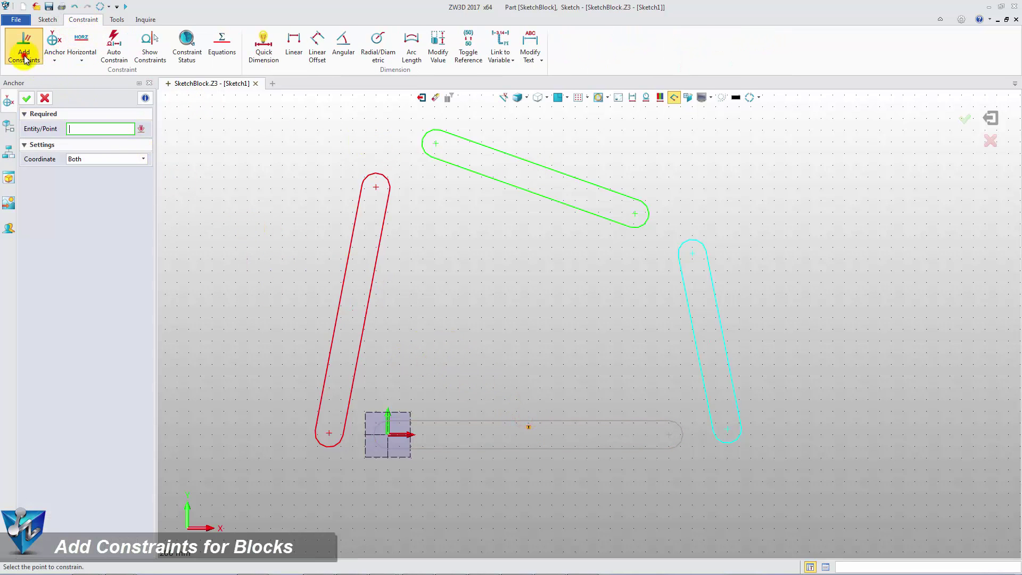
click(332, 450)
click(376, 443)
middle_click(541, 253)
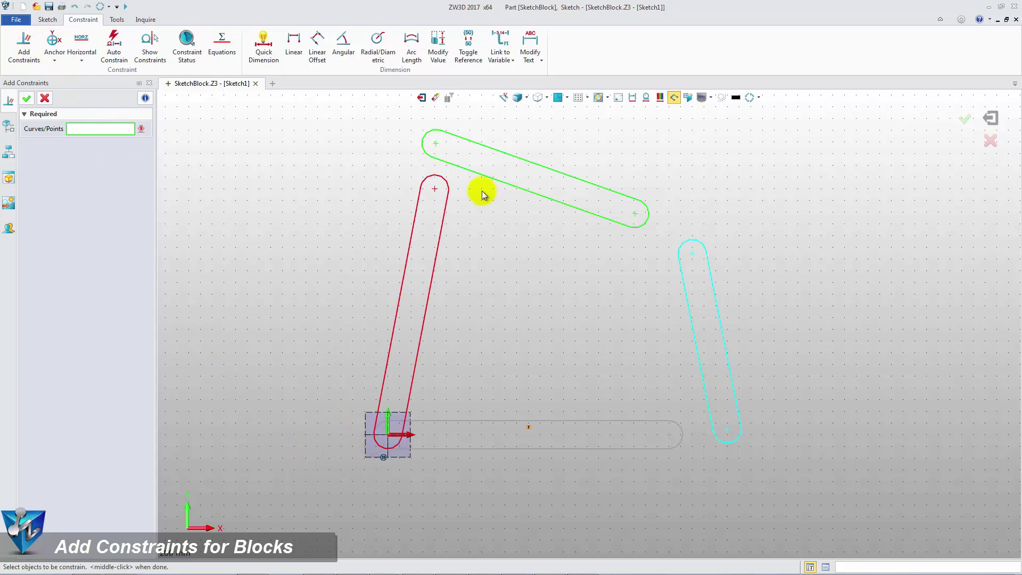
click(447, 182)
click(422, 141)
middle_click(468, 187)
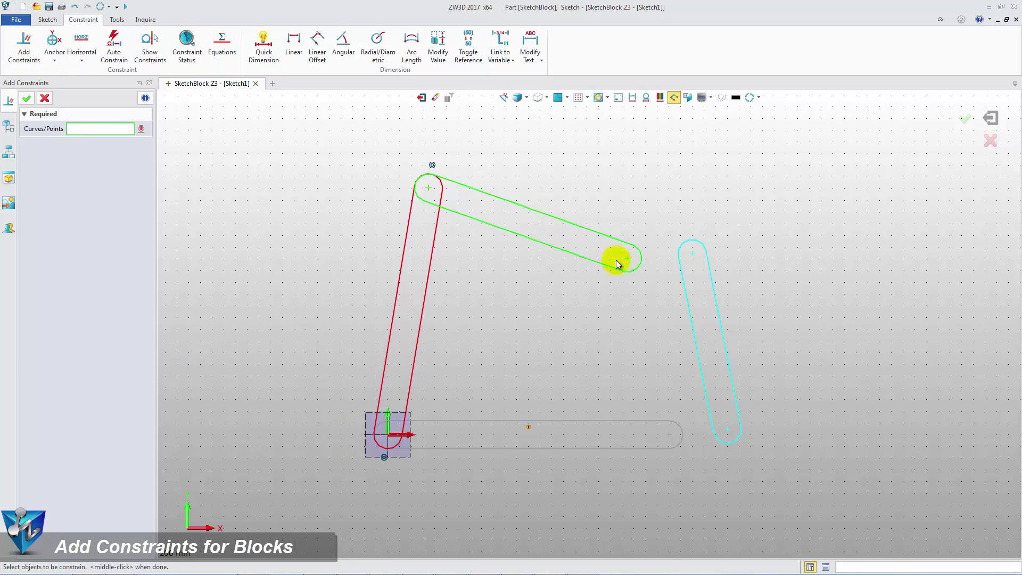
Make DriveRod's upper end concentric with LinkedRod's right end and its lower end concentric with FixedRod's right end.
click(632, 266)
click(690, 241)
middle_click(690, 239)
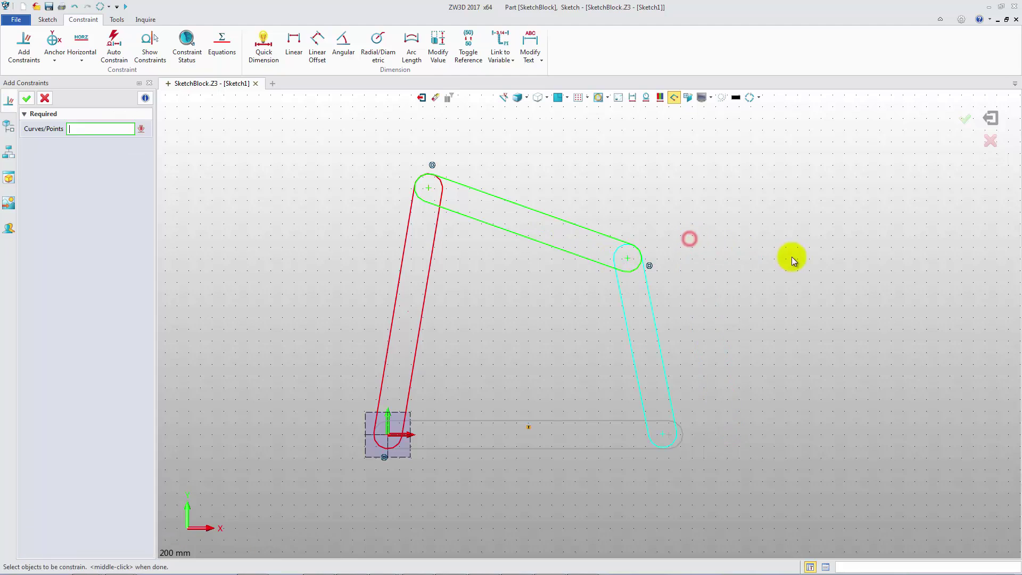
click(682, 446)
click(672, 440)
middle_click(712, 420)
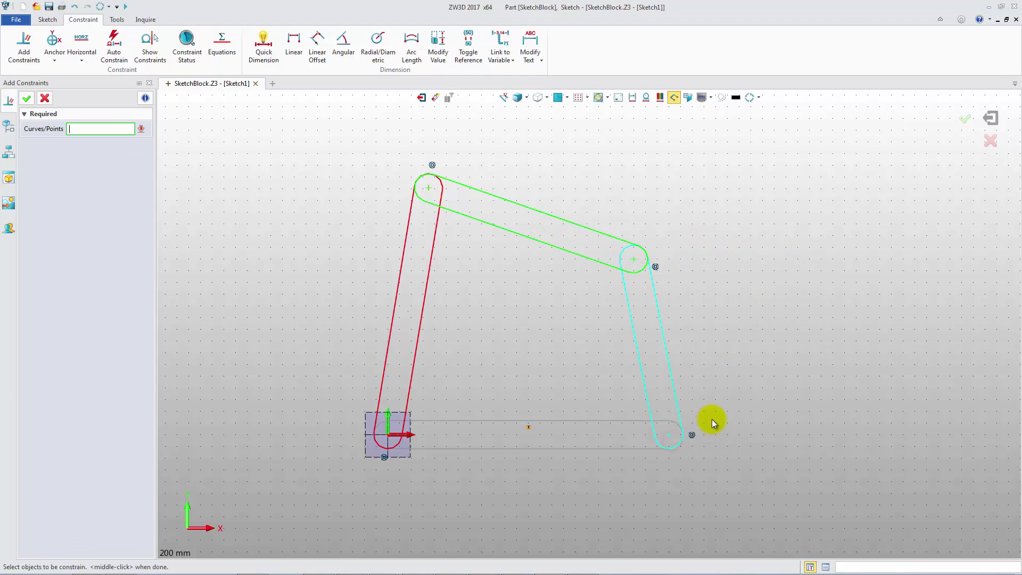
click(44, 98)
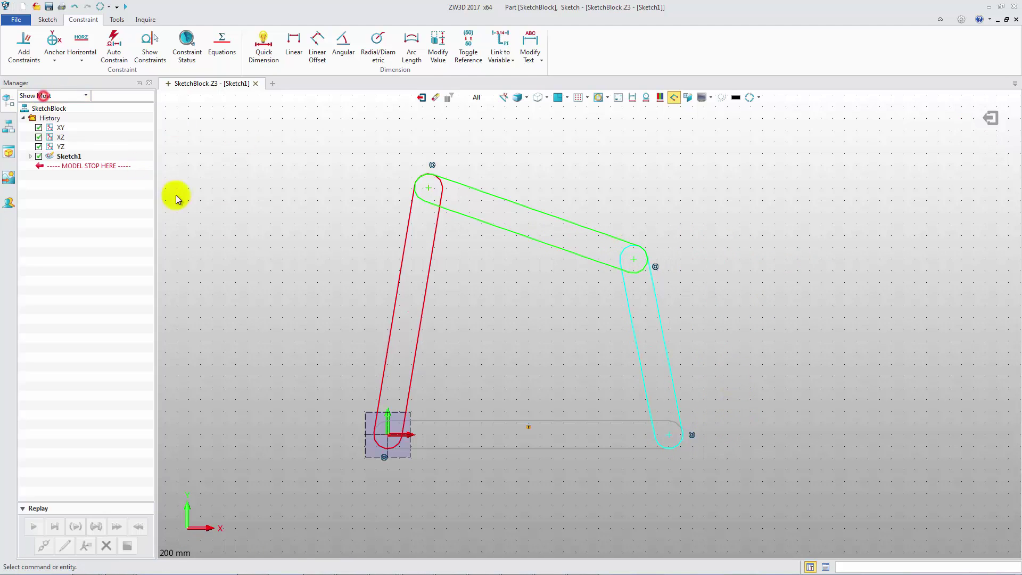
Swing DriveRod1 further to the right and DriveRod to vertical so the flexible LinkedRod adapts between them.
click(420, 315)
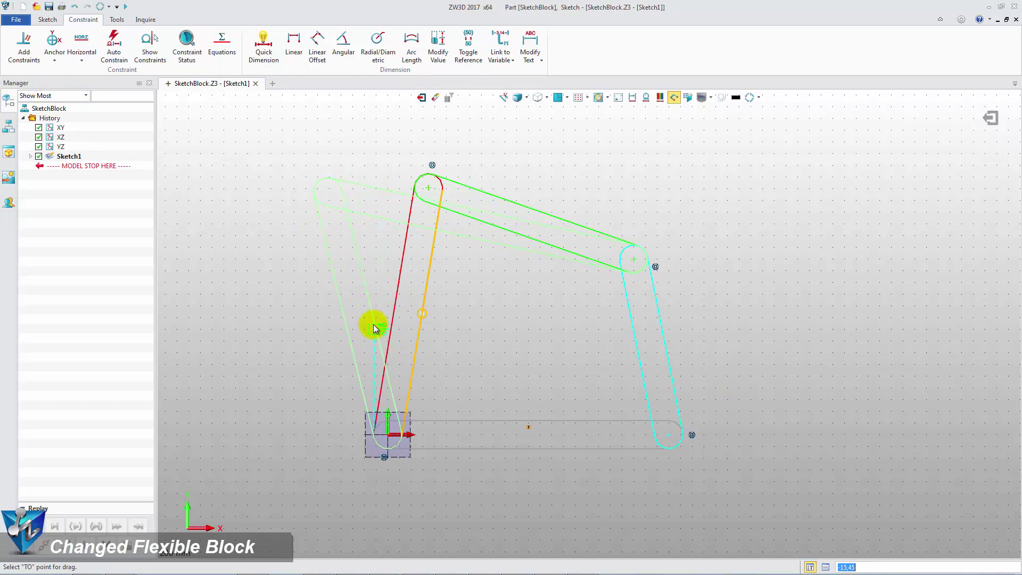
click(438, 344)
click(660, 341)
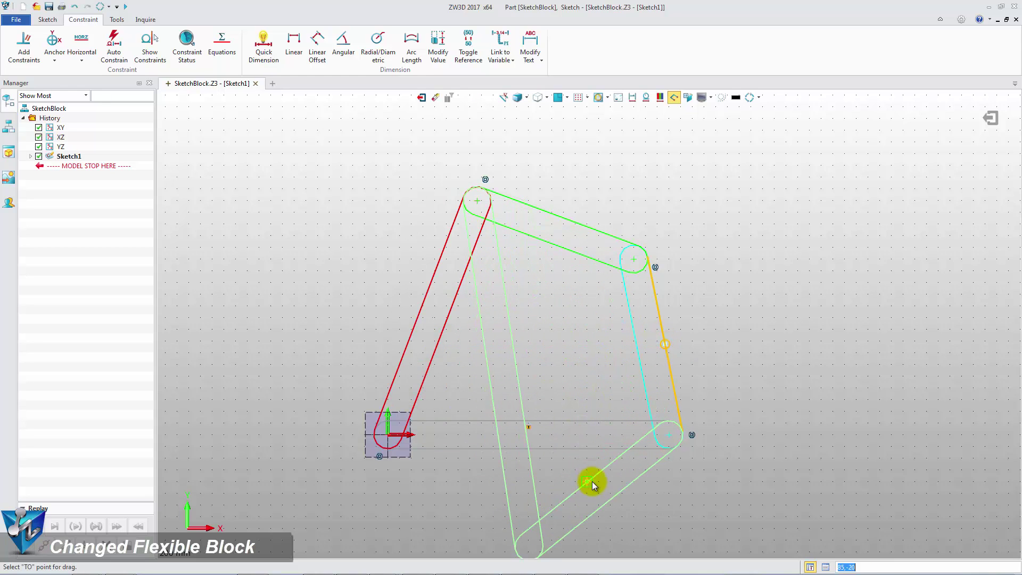
click(681, 347)
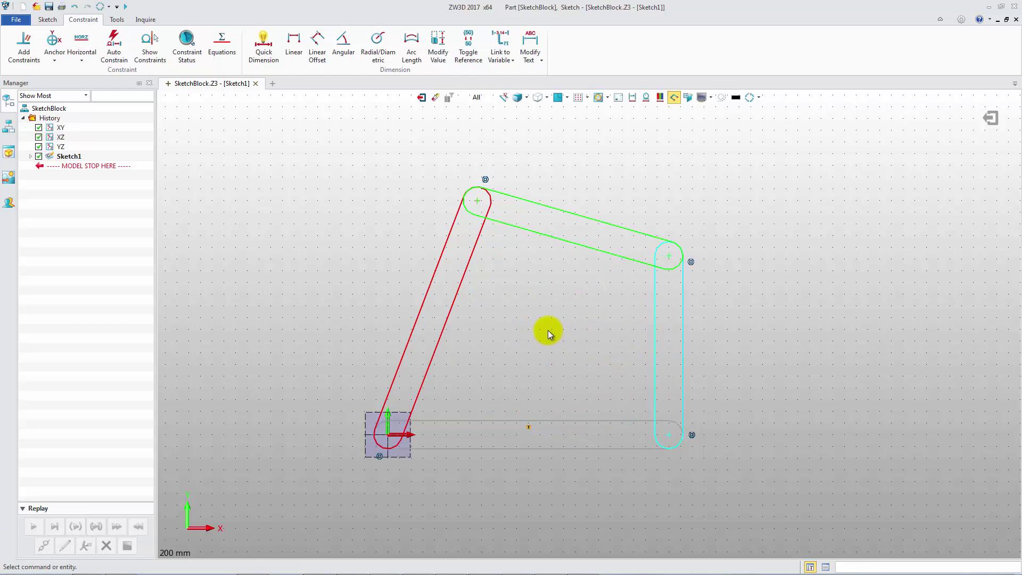
Change the flexible LinkedRod block to a rigid block.
click(48, 20)
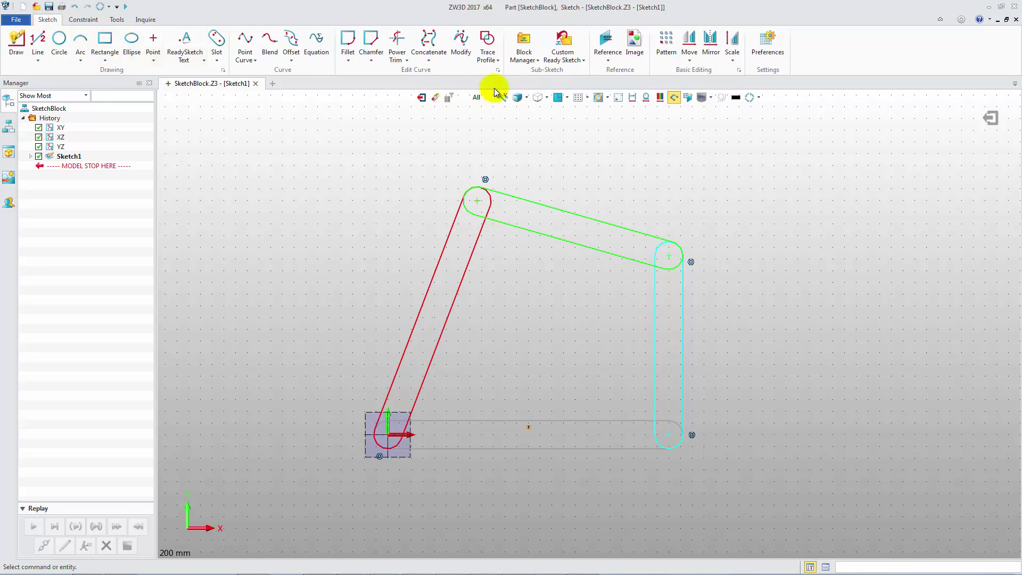
click(520, 60)
click(569, 111)
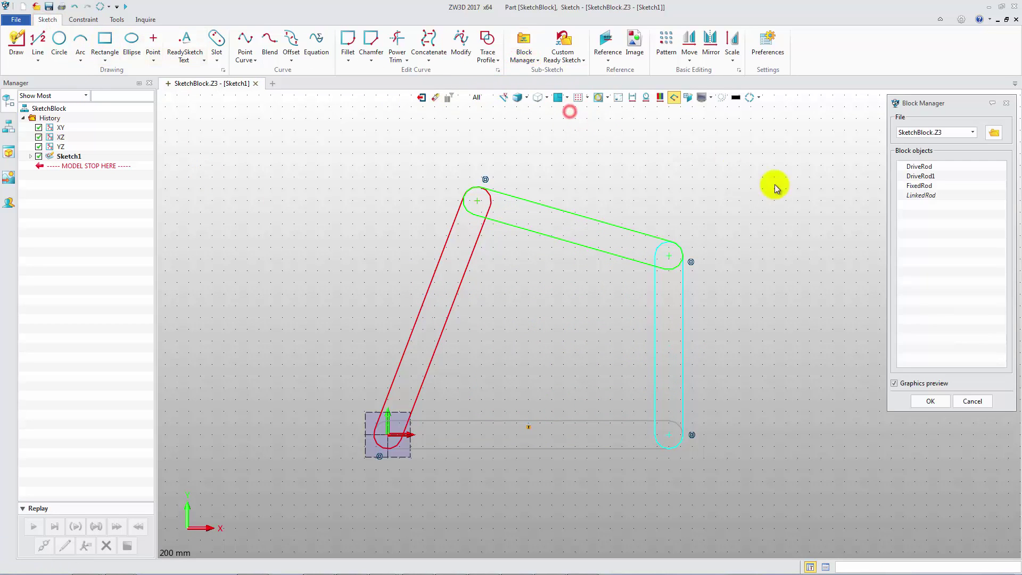
right_click(921, 194)
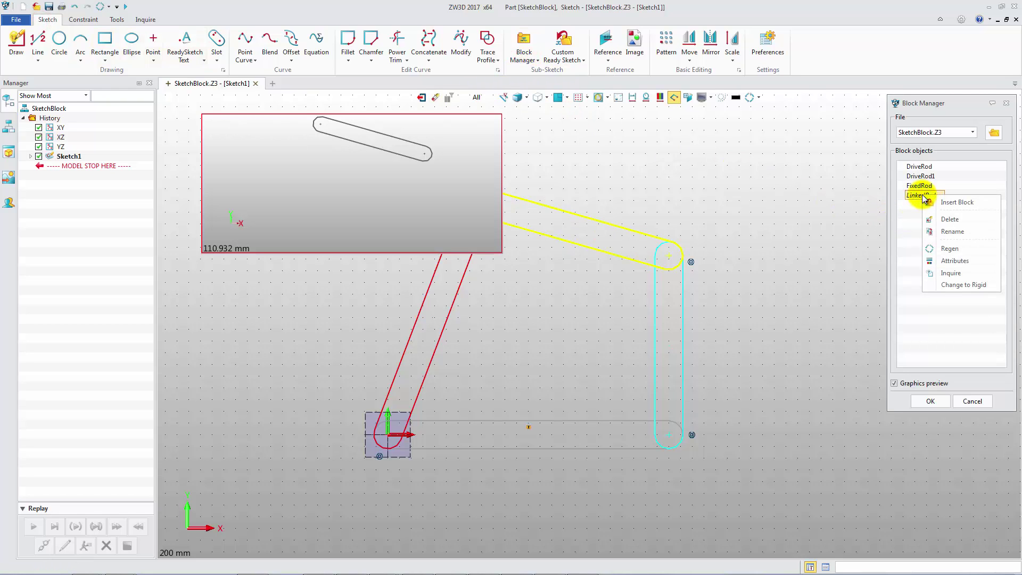
click(961, 285)
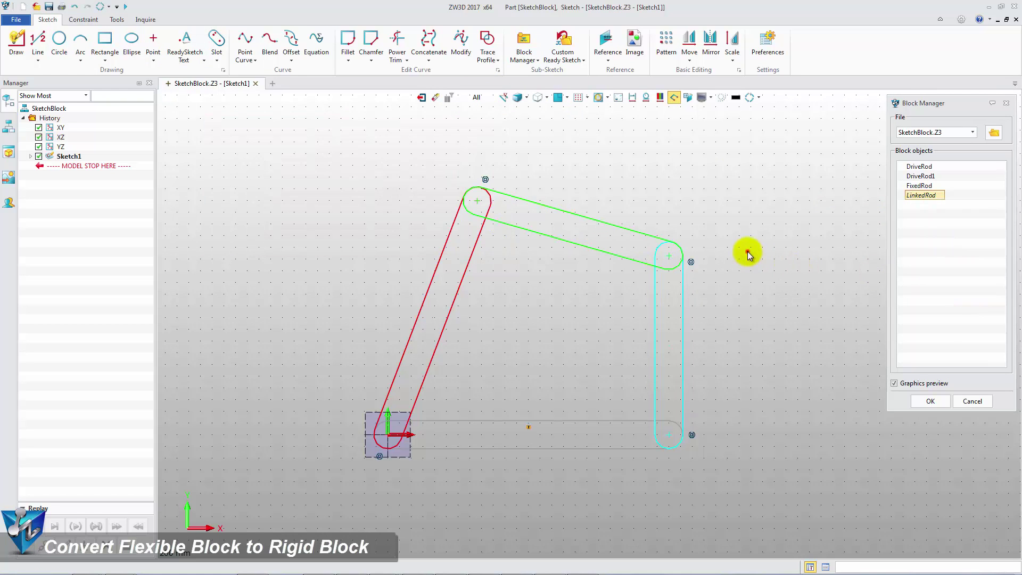
right_click(627, 227)
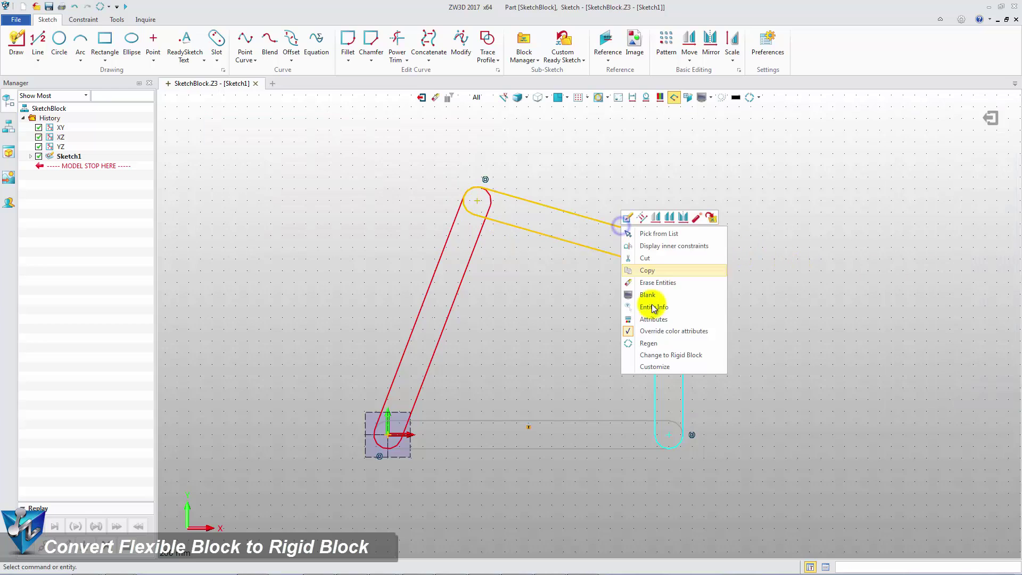
click(671, 357)
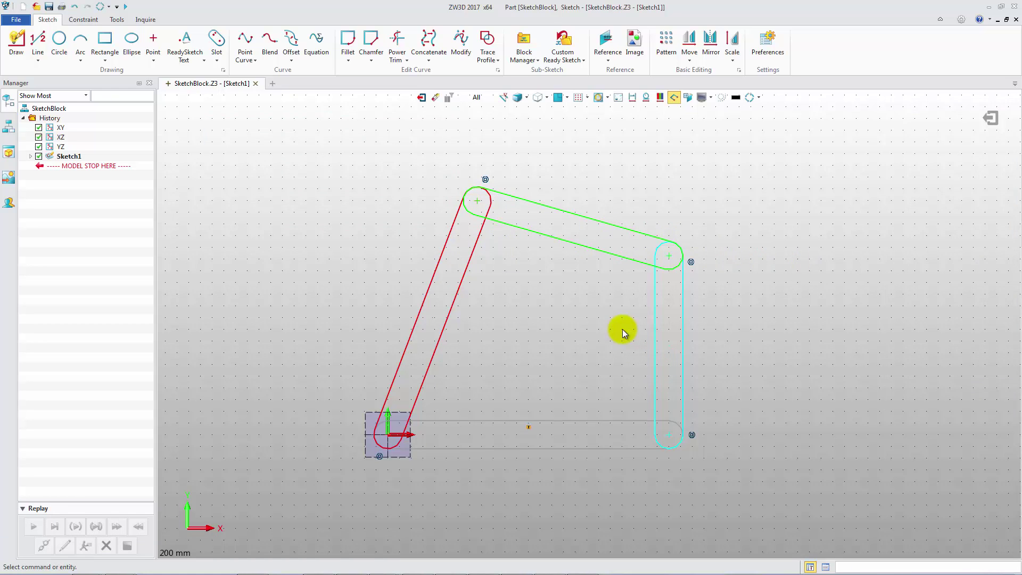
Edit the DriveRod1 block, add a driving linear dimension between its two end centres, and return to the parent sketch.
double_click(461, 281)
click(83, 19)
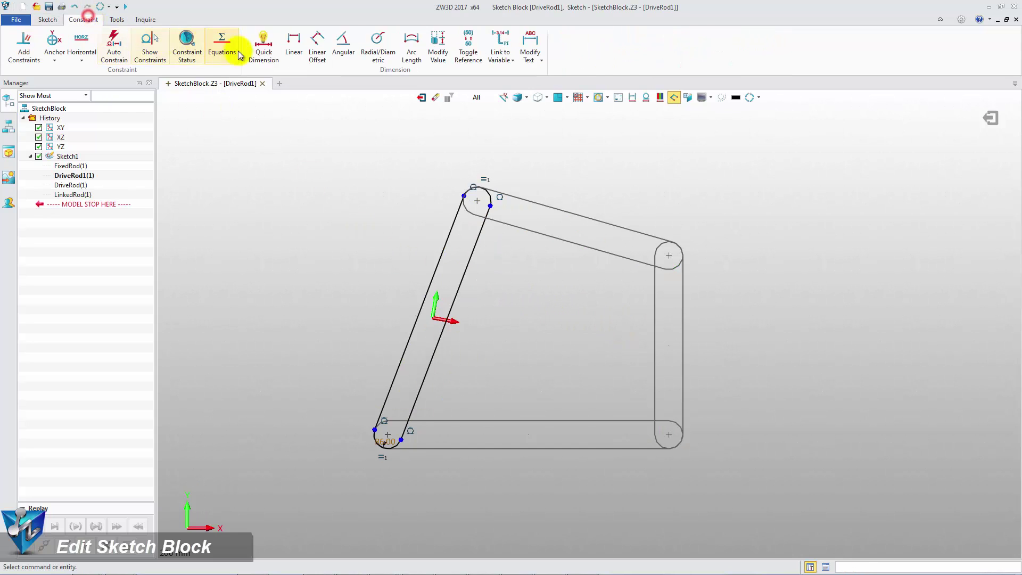
click(294, 43)
click(105, 131)
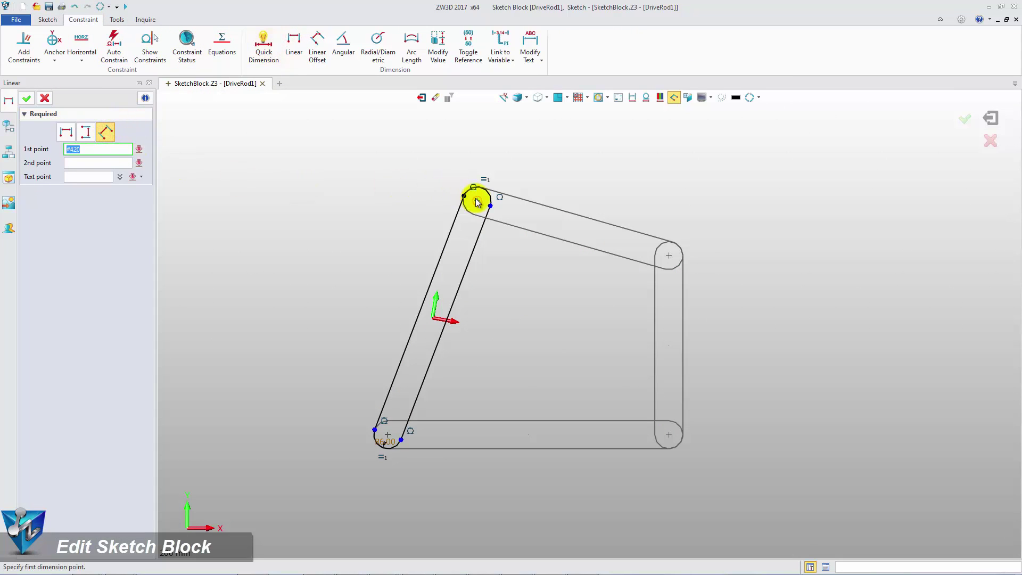
click(475, 199)
click(387, 437)
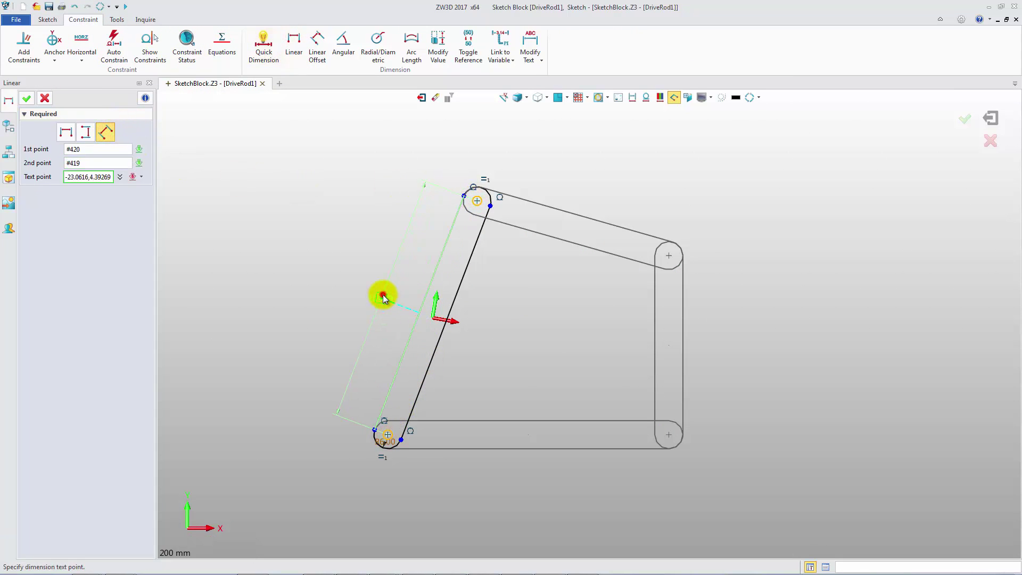
click(383, 294)
text(7)
key(Return)
click(420, 97)
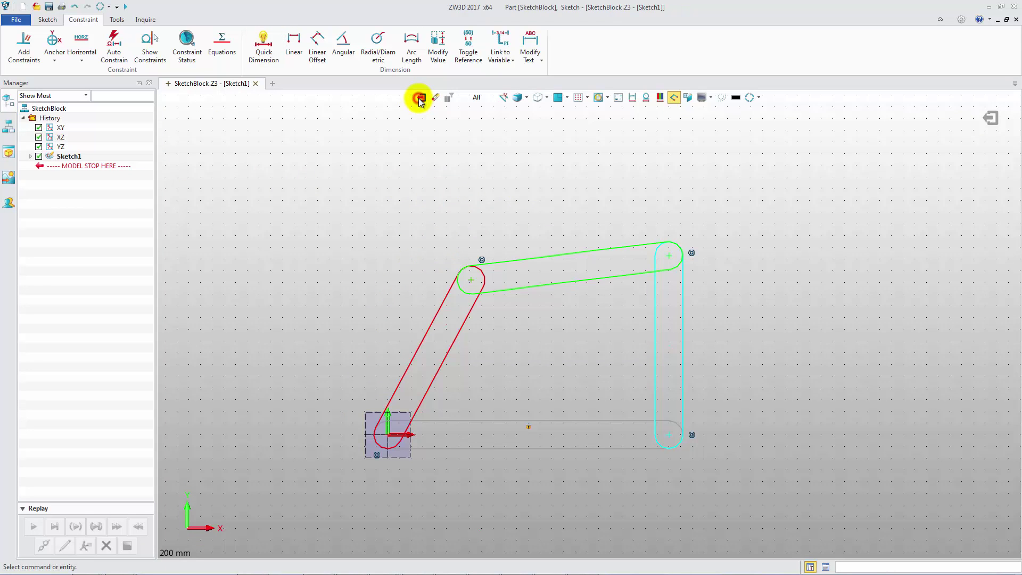
Edit the LinkedRod block, add a driving linear dimension between its two end centres, and return to the parent sketch.
double_click(537, 255)
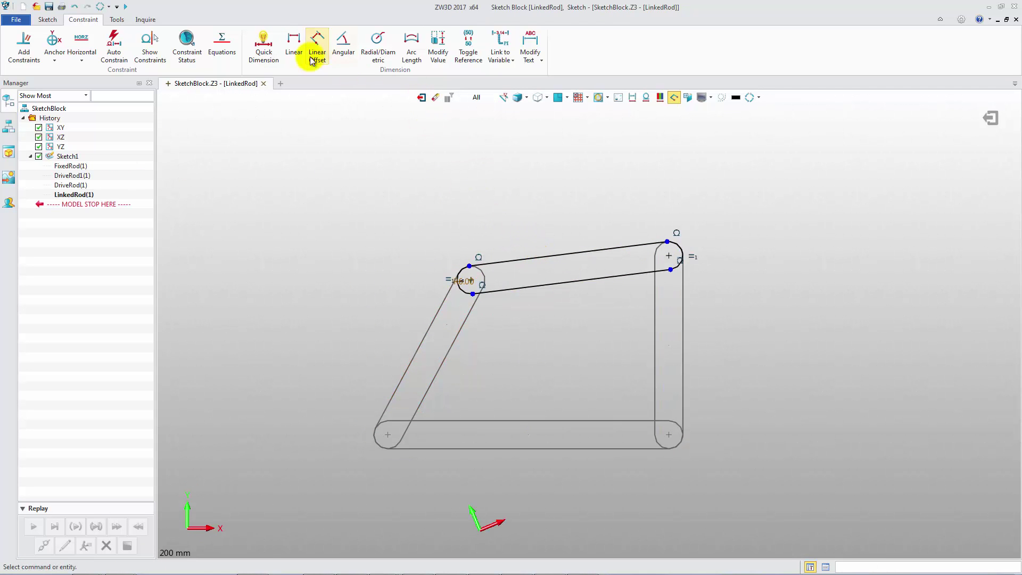
click(293, 45)
click(474, 279)
click(669, 255)
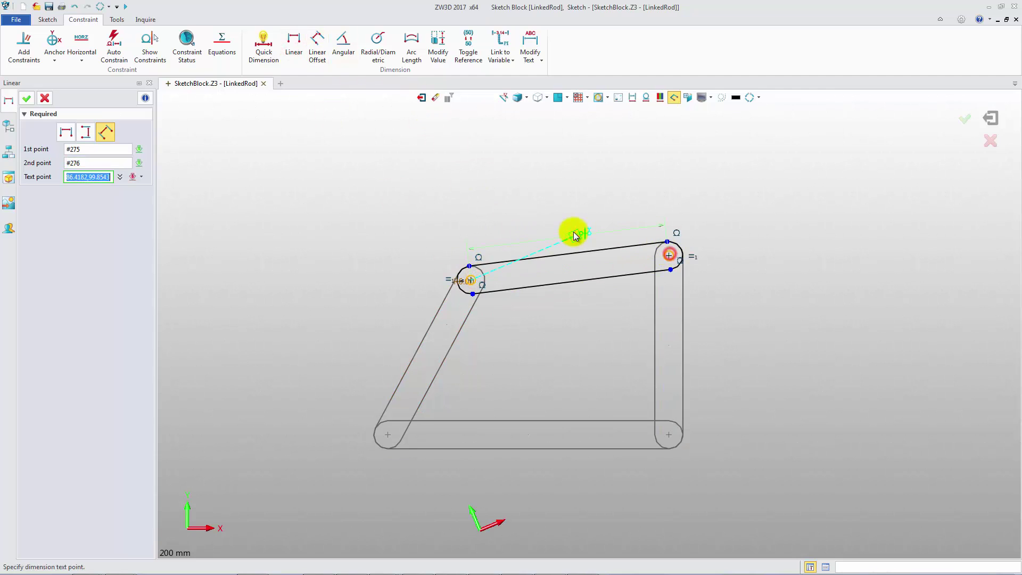
click(571, 232)
text(8)
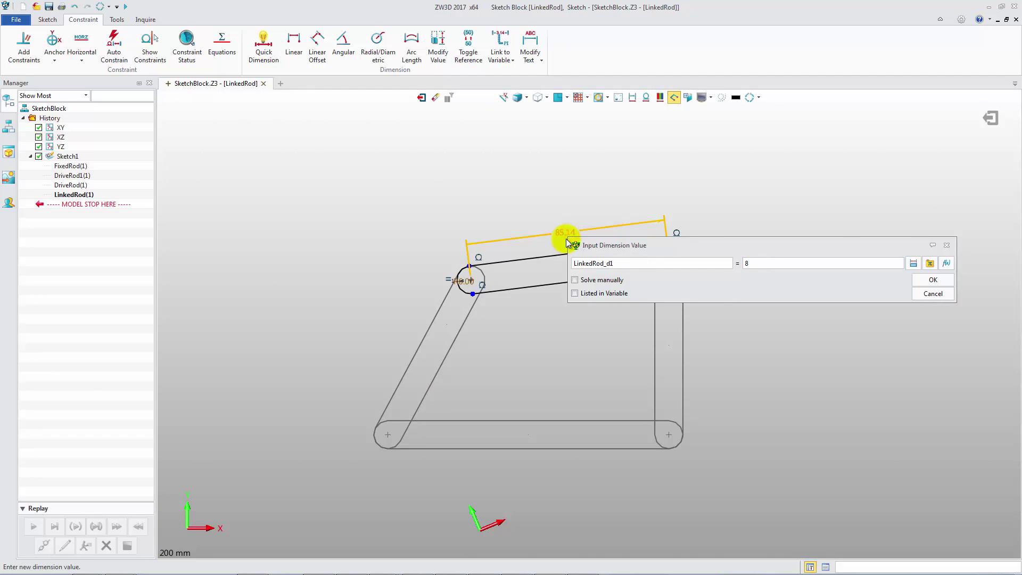
text(0)
key(Return)
click(421, 98)
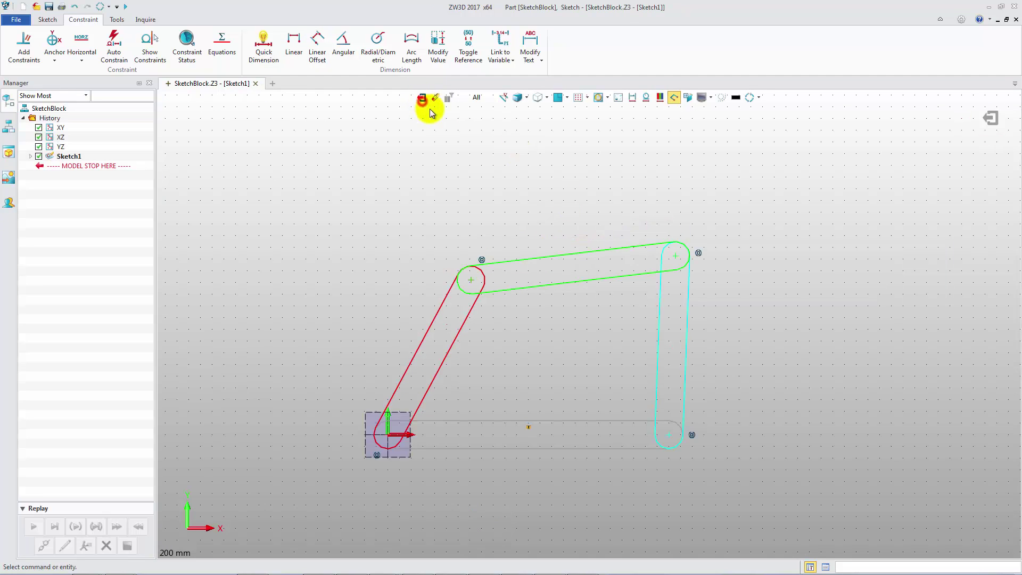
Edit the DriveRod block, dimension the distance between its end centres as 60 mm, and return to the parent sketch.
double_click(656, 341)
click(295, 32)
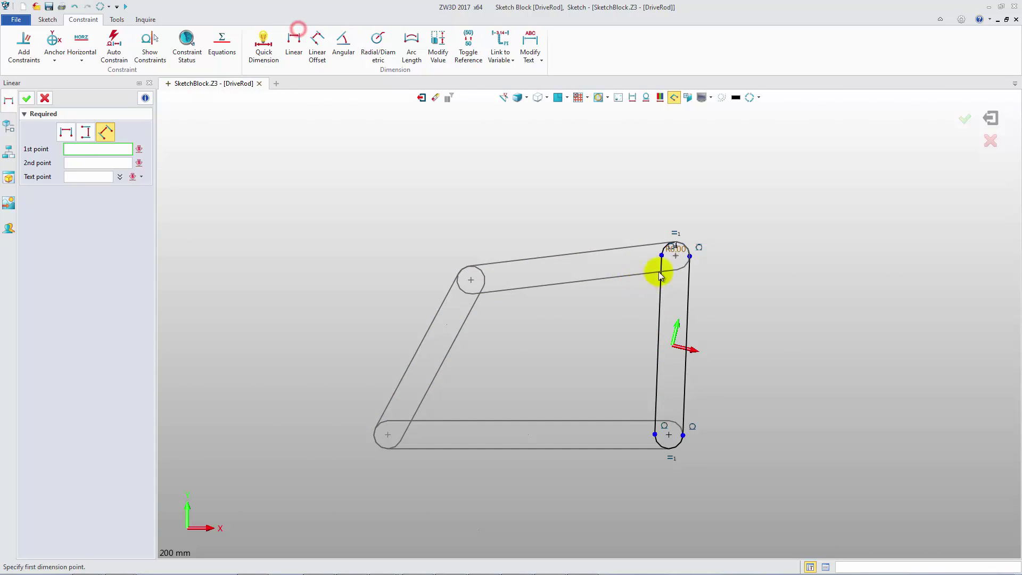
click(671, 256)
click(668, 436)
click(725, 345)
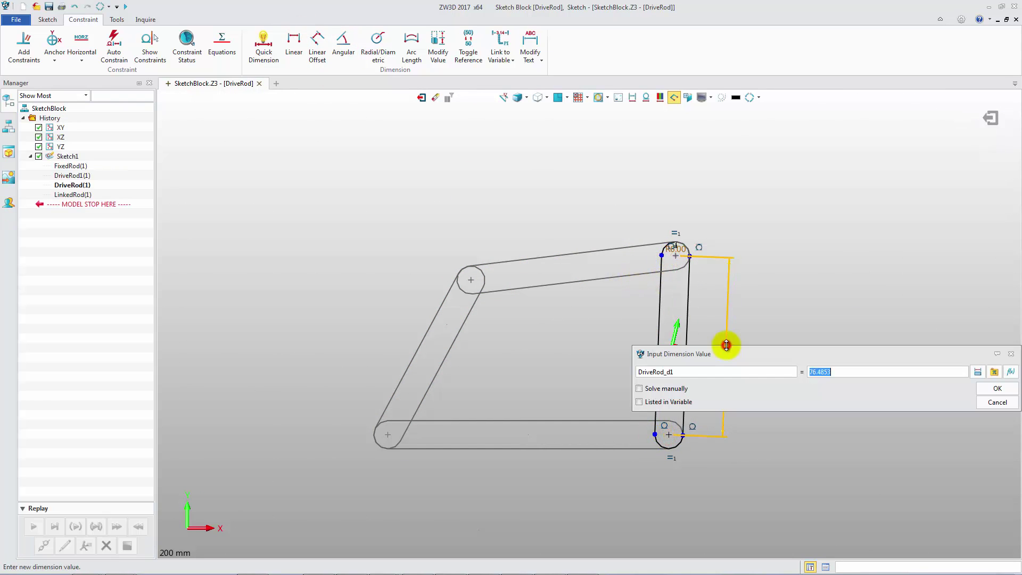
key(Return)
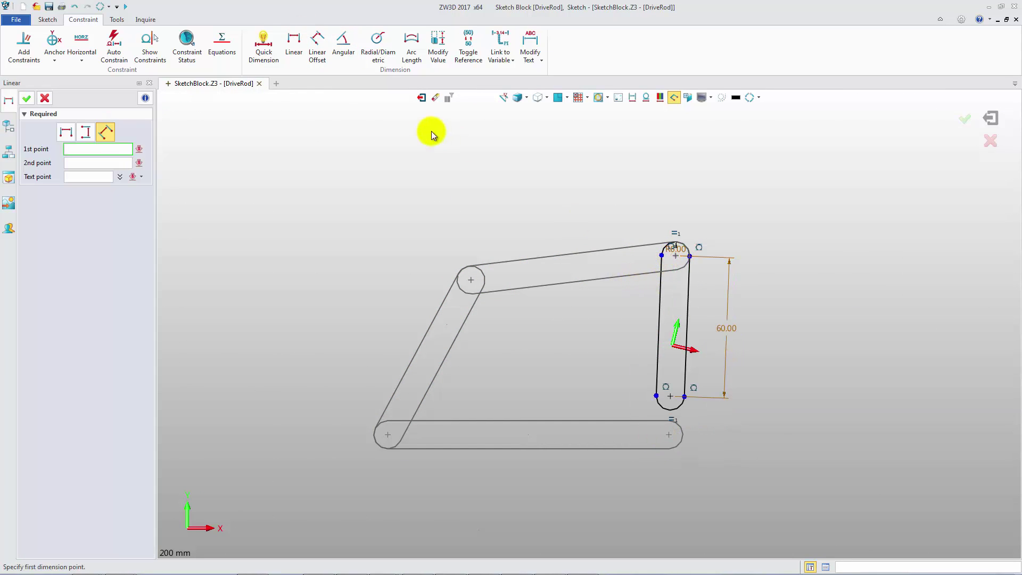
click(421, 98)
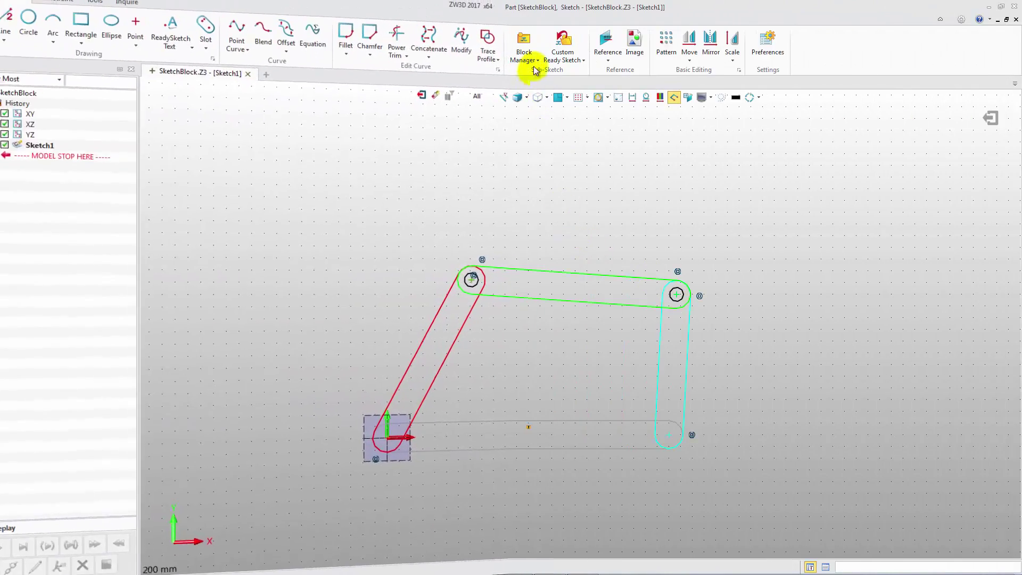
Add the two small circles at LinkedRod's ends to the LinkedRod block.
click(536, 59)
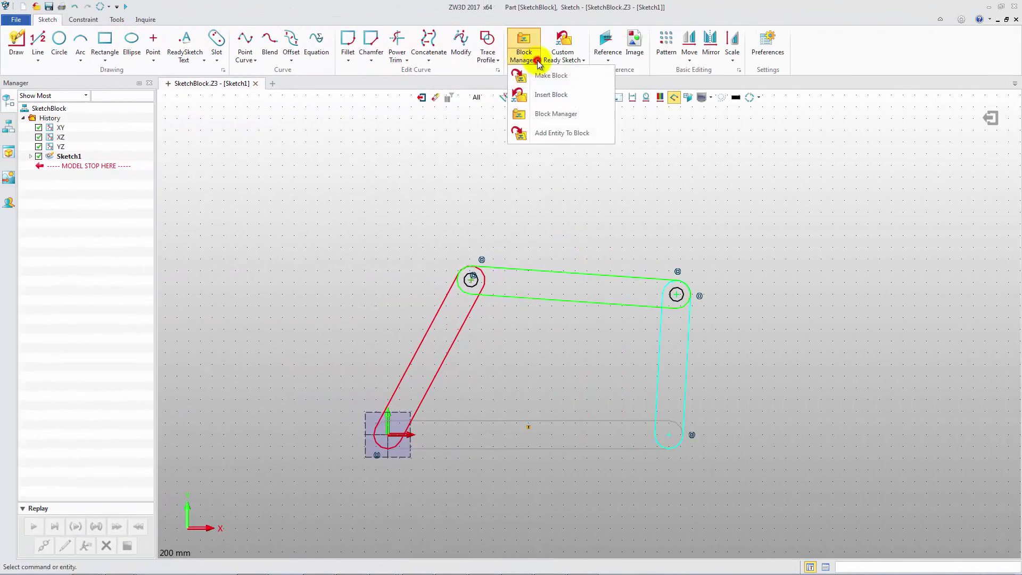
click(561, 134)
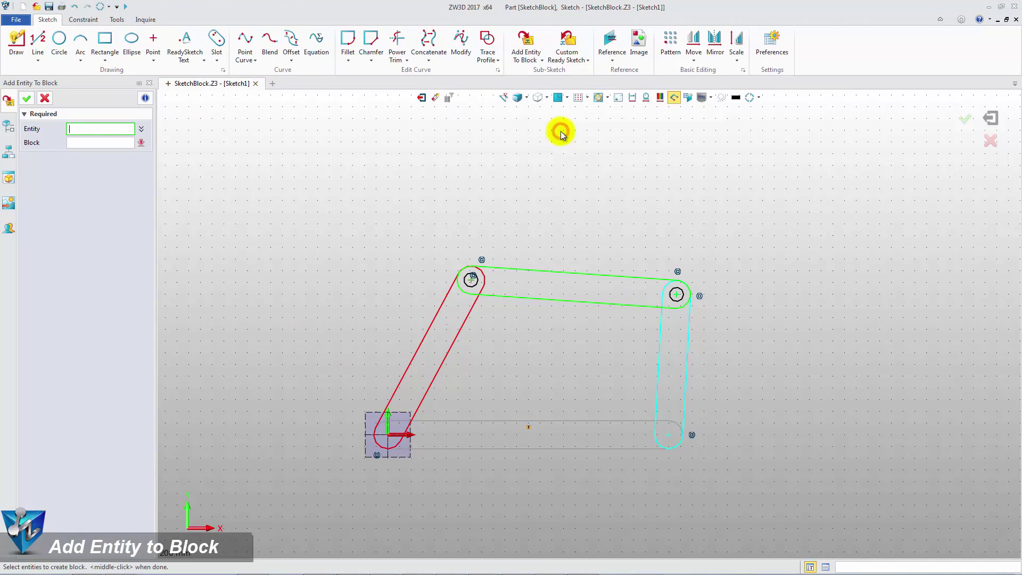
click(475, 287)
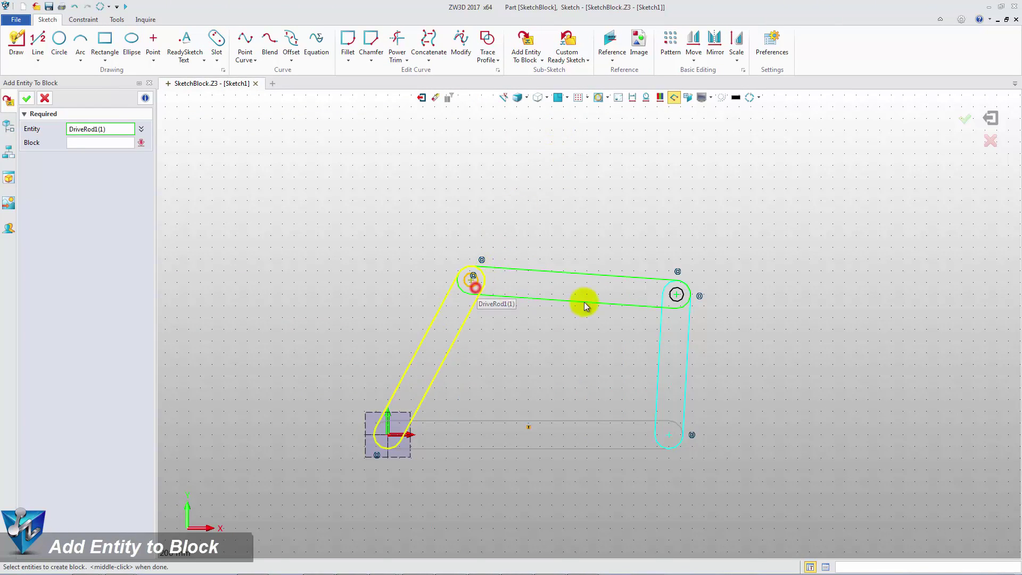
click(670, 302)
middle_click(576, 251)
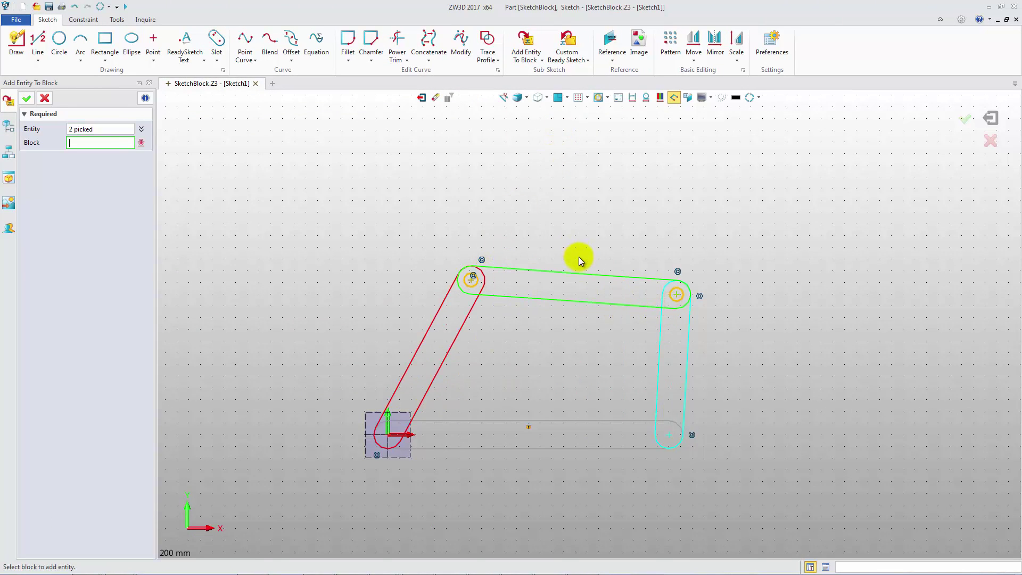
click(583, 273)
click(26, 98)
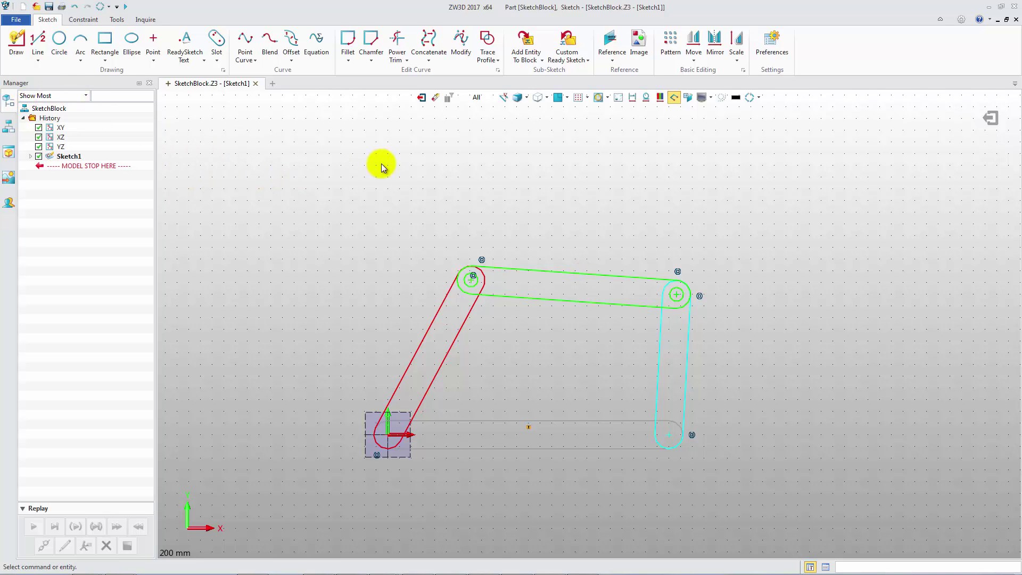
Check the LinkedRod block in the Block Manager preview and close the manager.
click(541, 60)
click(545, 96)
click(921, 196)
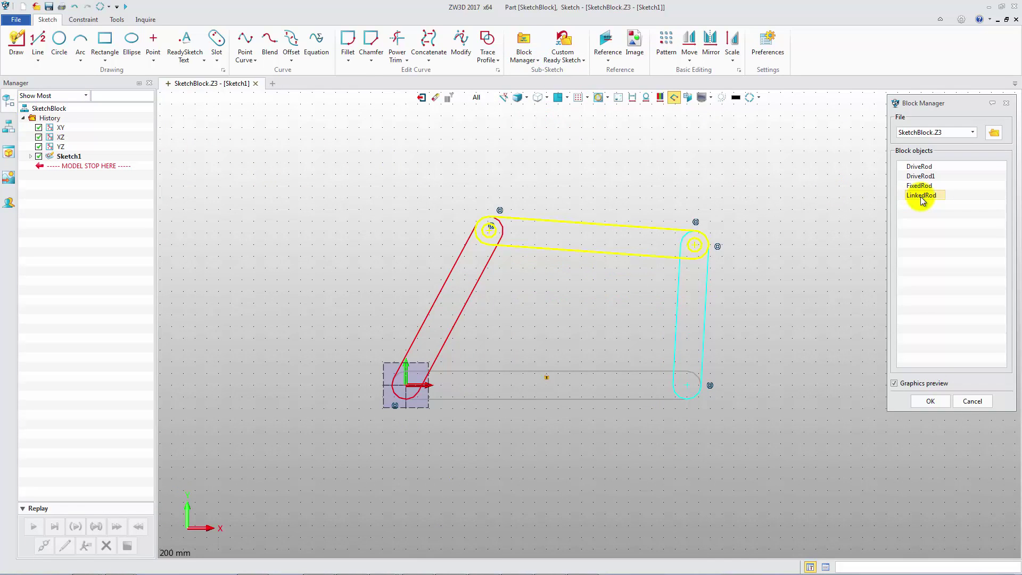
click(1006, 104)
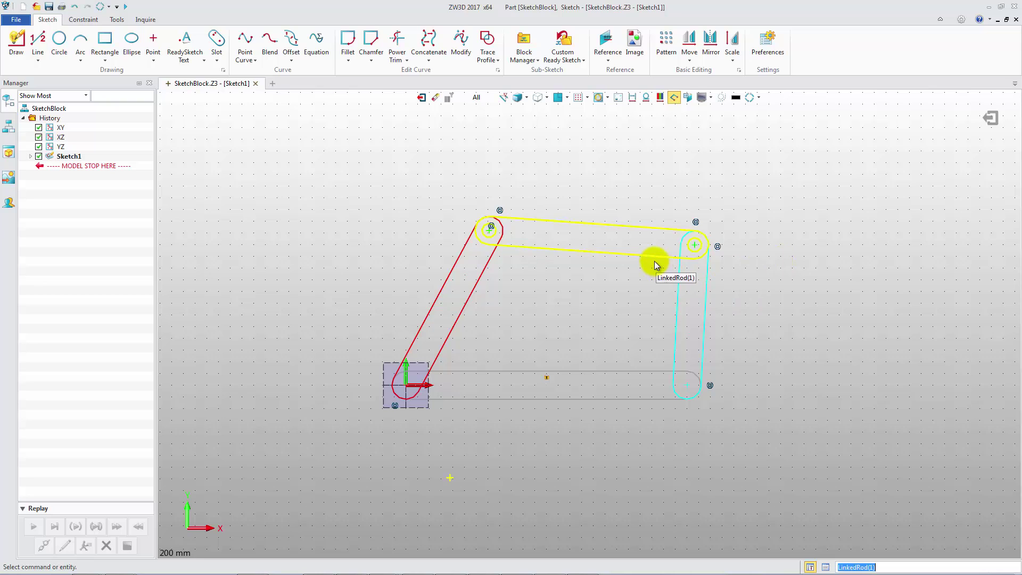
Swing the linkage to the left and make its four rod blocks into one flexible block named FourBarLinkage.
mouse_move(593, 223)
mouse_down()
mouse_move(559, 414)
mouse_move(525, 457)
mouse_move(411, 455)
mouse_move(601, 490)
mouse_move(771, 342)
mouse_move(692, 297)
mouse_move(587, 433)
mouse_move(574, 200)
mouse_move(564, 196)
mouse_move(493, 417)
mouse_move(472, 290)
mouse_move(452, 249)
mouse_up()
drag(360, 161, 719, 424)
right_click(684, 342)
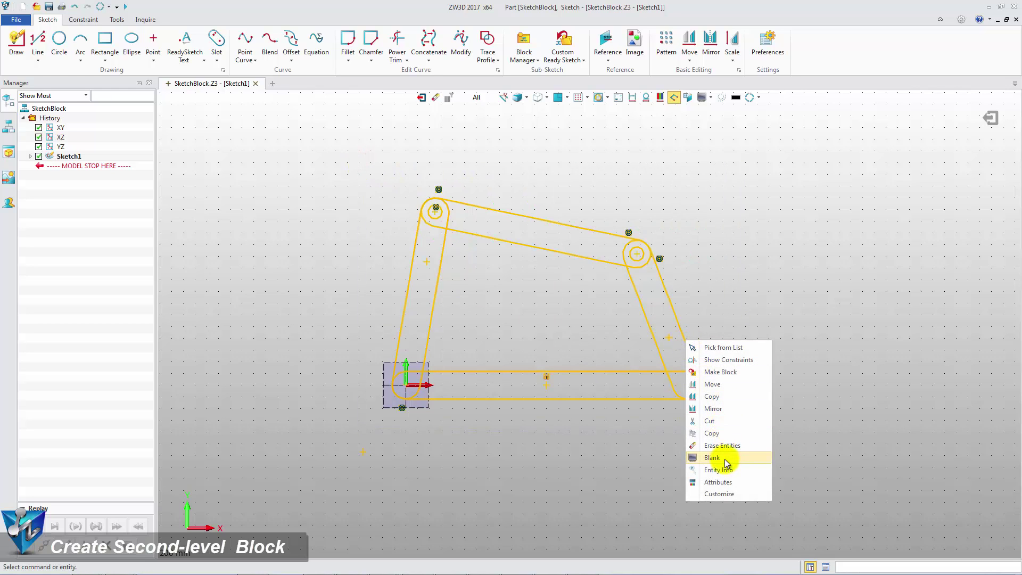
click(717, 371)
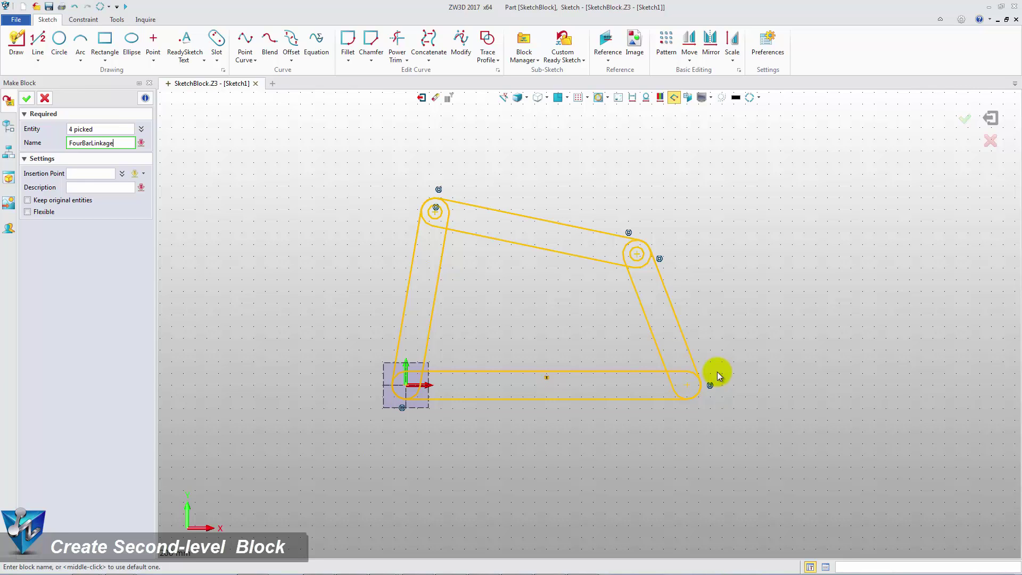
click(27, 211)
click(26, 98)
Create a standalone sketch named Sketch001 and insert the FourBarLinkage block from SketchBlock.Z3 to the lower left of the origin.
click(168, 85)
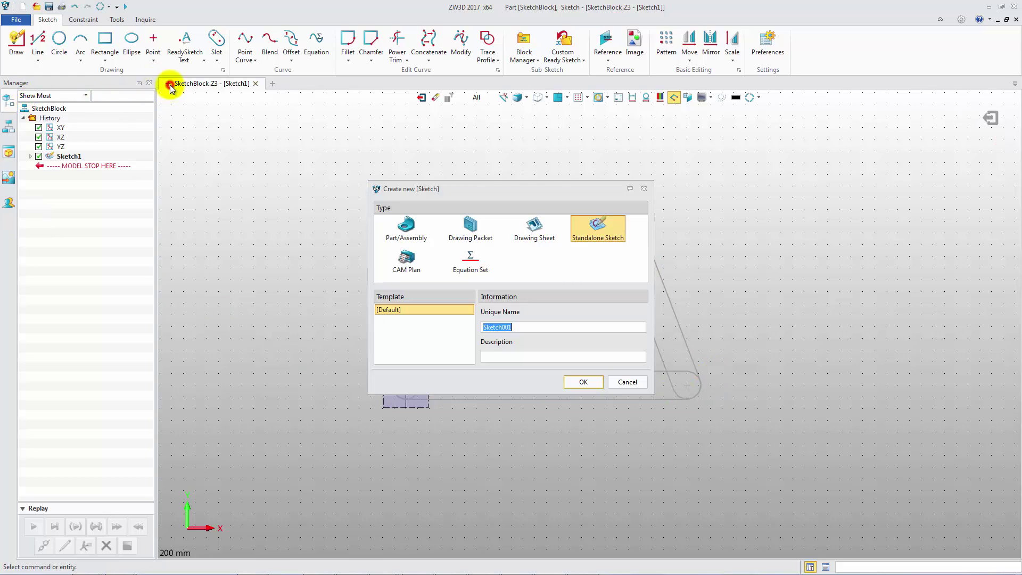
click(588, 381)
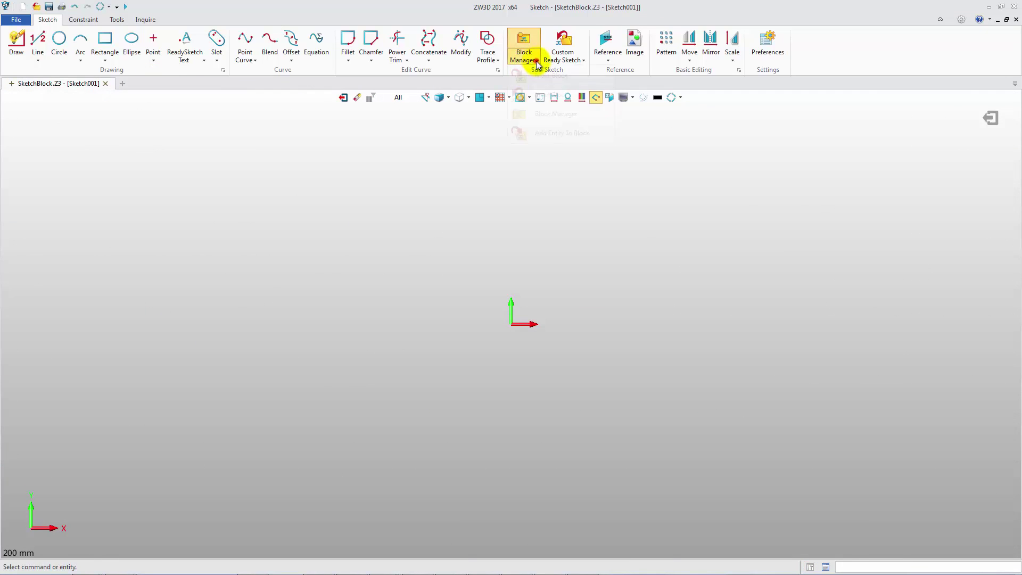
click(549, 96)
click(942, 215)
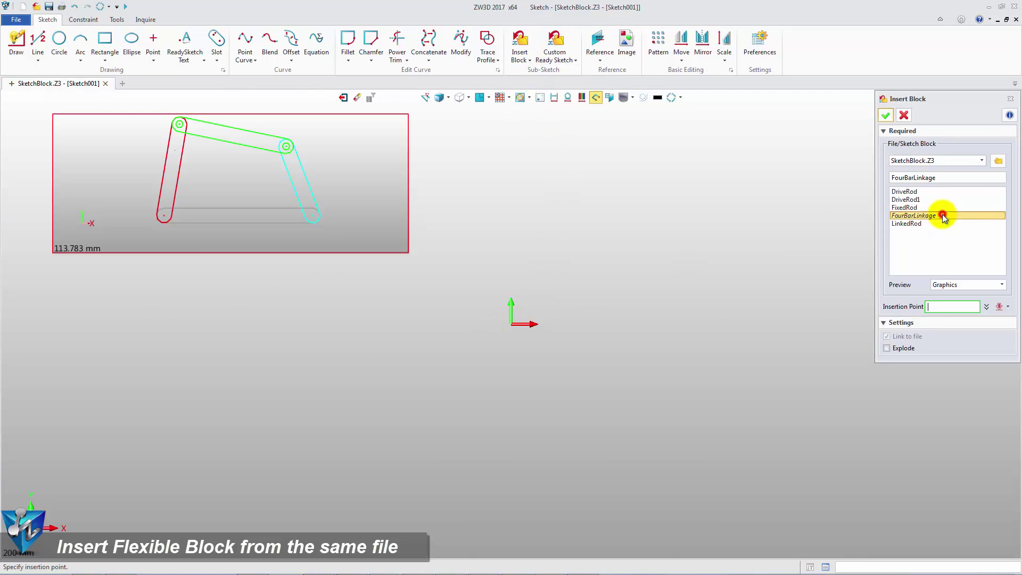
click(381, 387)
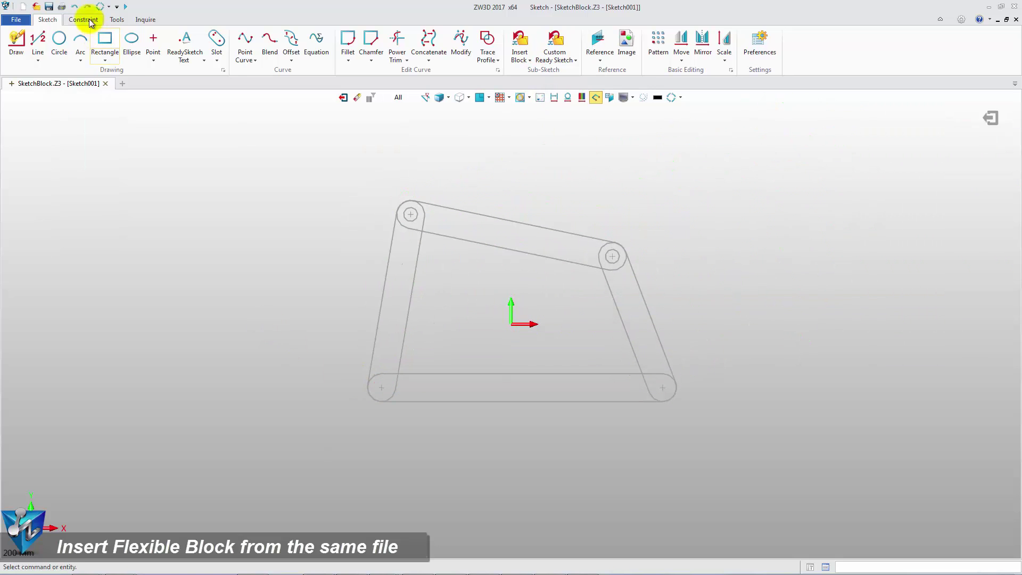
Constrain the centre of the linkage's lower-left pivot to coincide with the sketch origin.
click(84, 19)
click(24, 45)
click(379, 387)
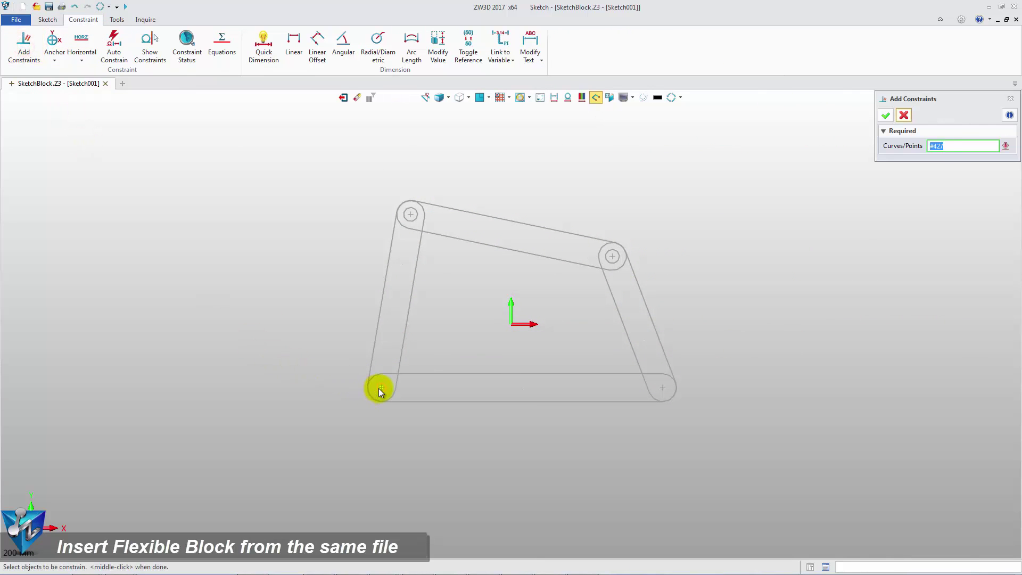
click(510, 324)
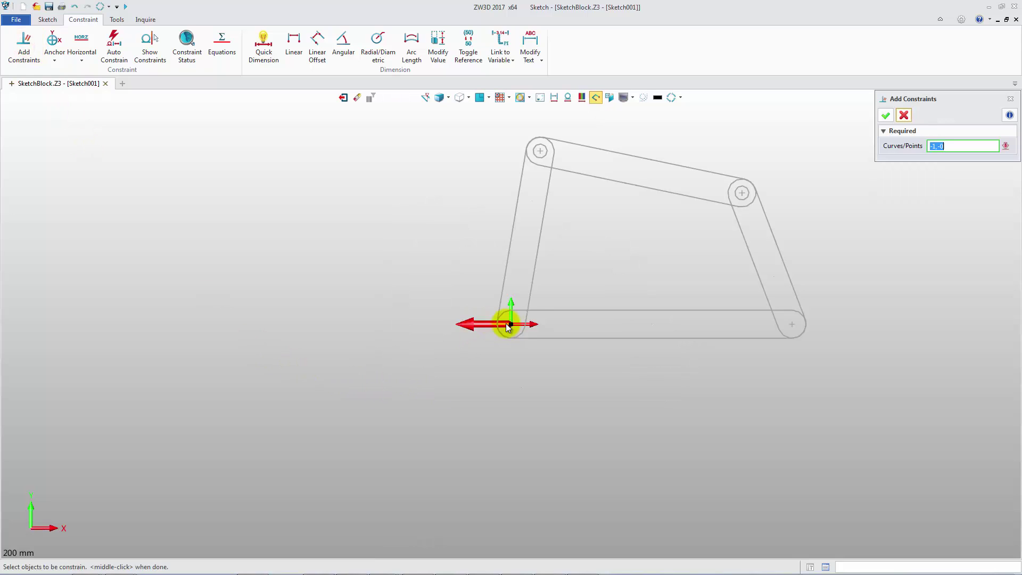
Constrain the centre of the linkage's lower-right pivot onto the sketch's X axis.
click(534, 325)
click(791, 324)
middle_click(776, 376)
middle_drag(778, 375, 485, 448)
click(884, 116)
Swing the flexible linkage by its left rod and release it leaning slightly to the right.
click(323, 276)
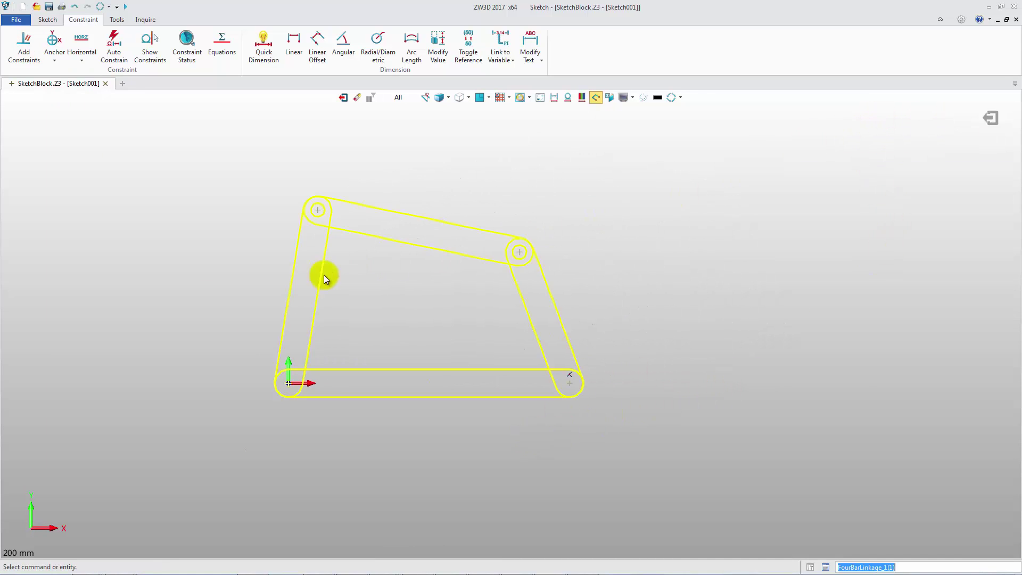
click(317, 296)
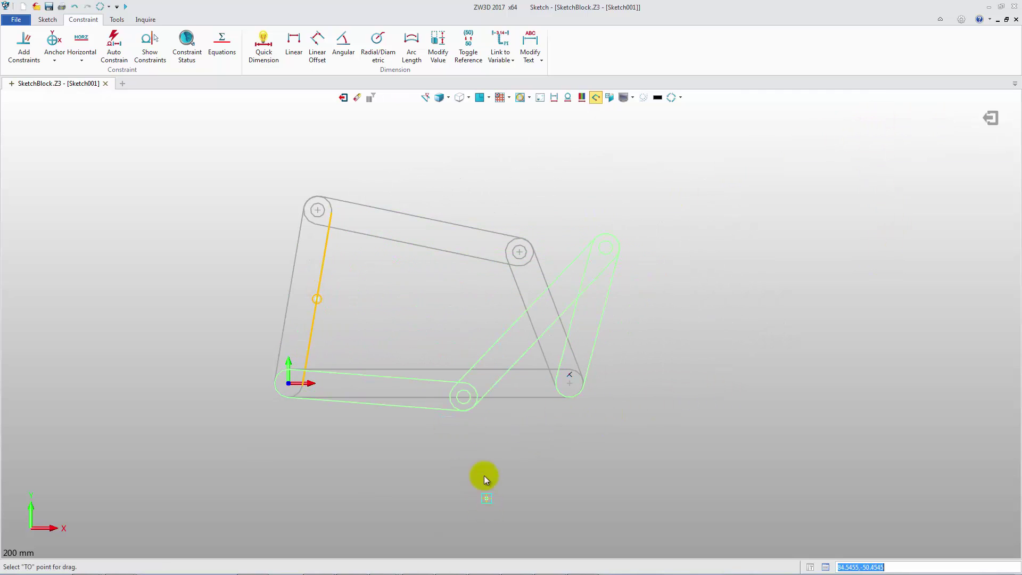
click(341, 239)
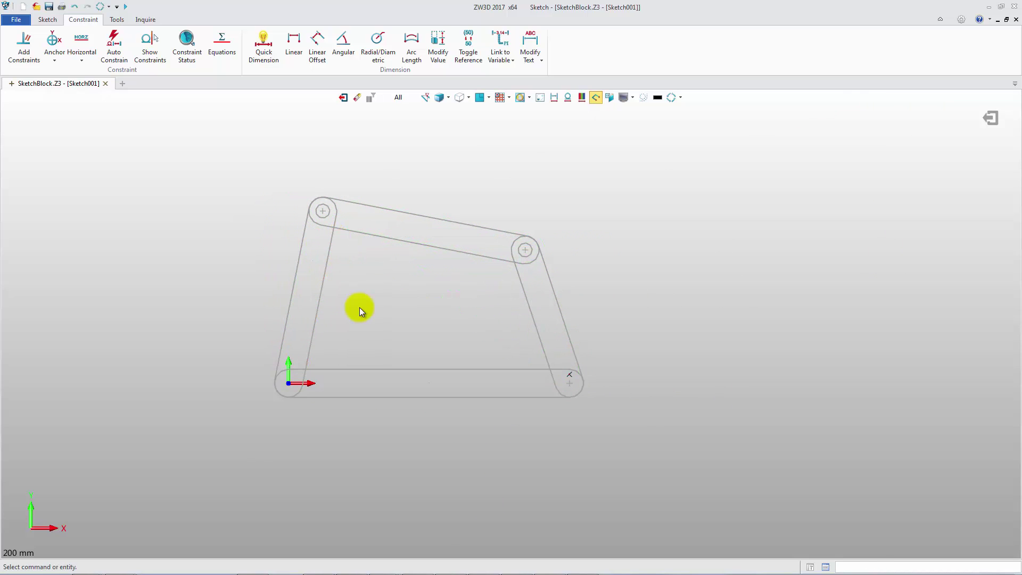
middle_drag(368, 307, 385, 304)
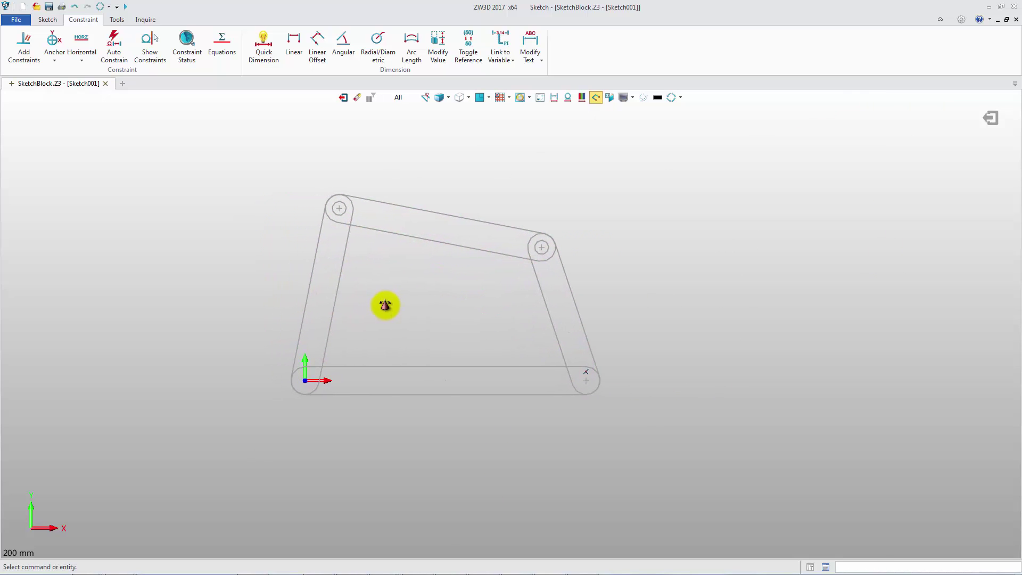
Create a new standalone sketch file named Block.
click(122, 84)
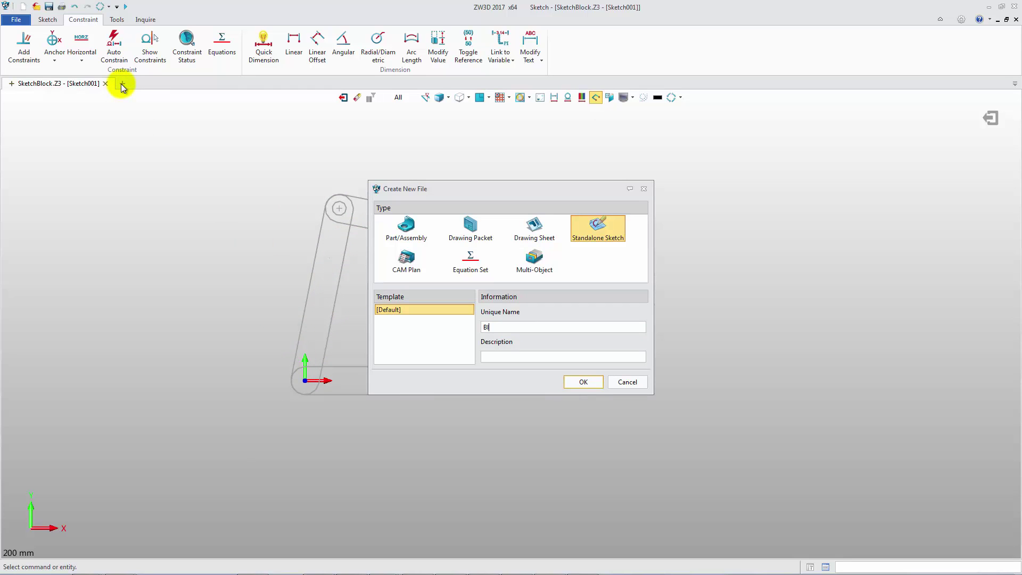
text(Block)
key(Return)
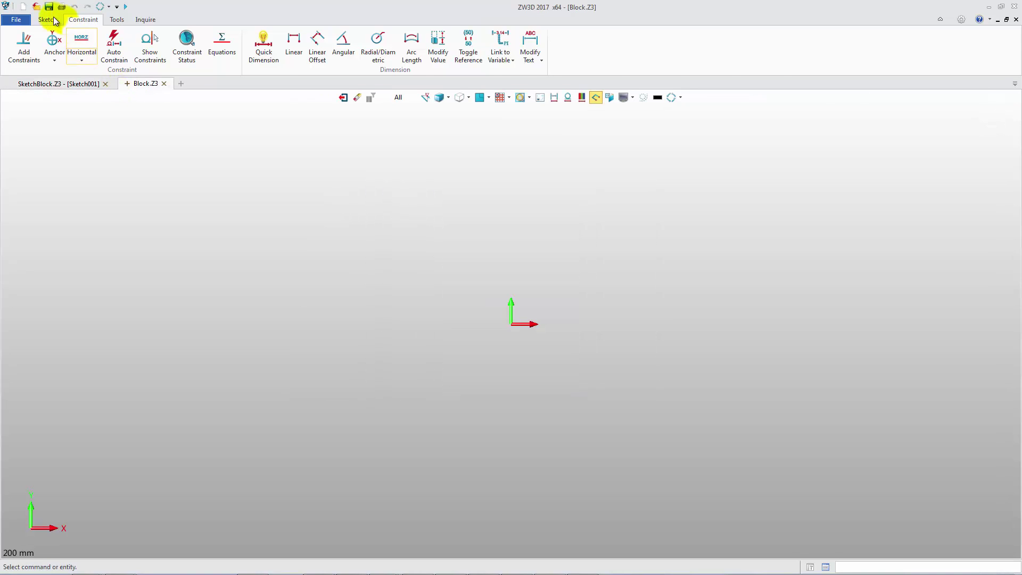
Insert the flexible FourBarLinkage block from SketchBlock.Z3, placing it around the sketch origin with its base below the origin.
click(46, 19)
click(519, 56)
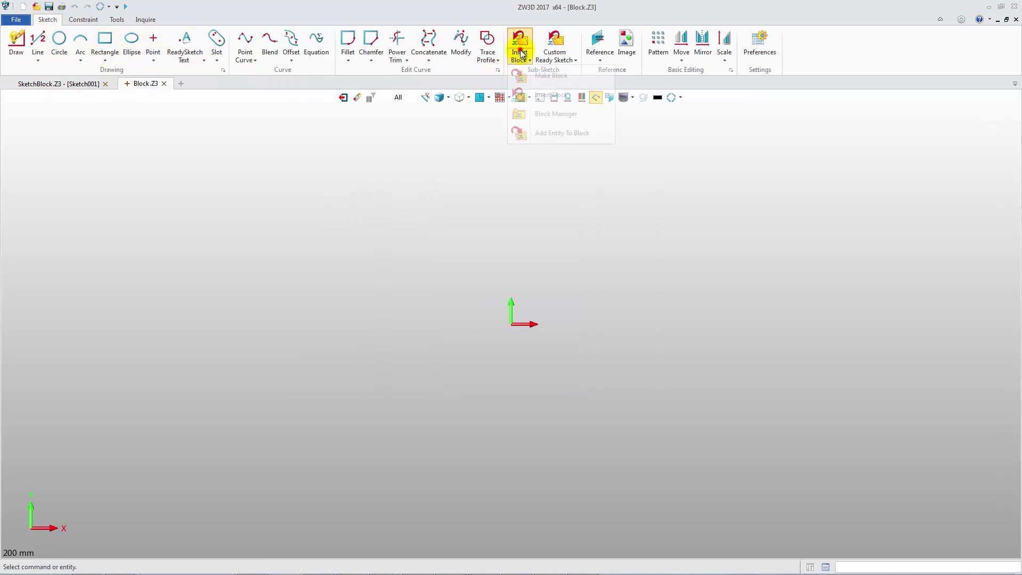
click(542, 94)
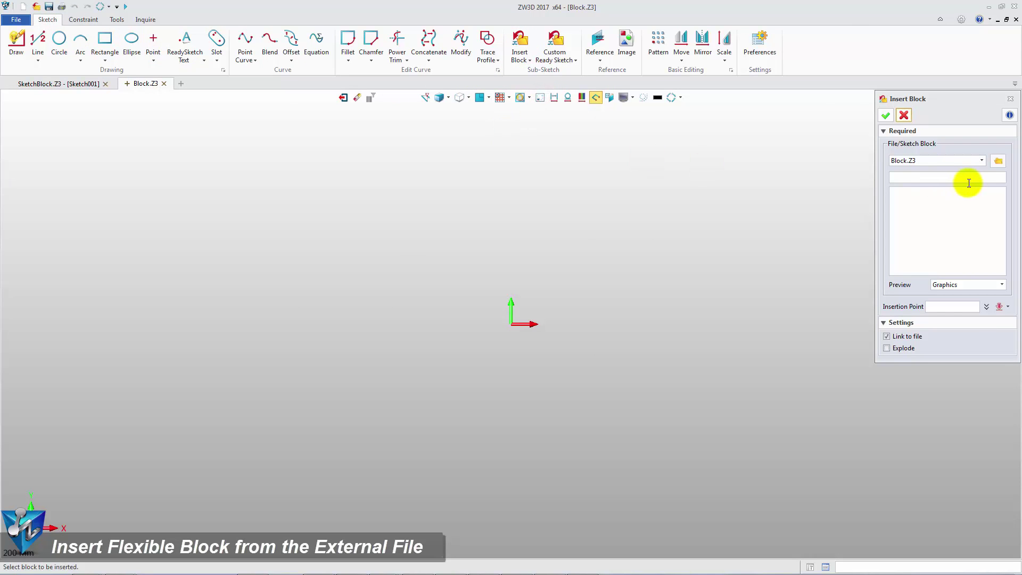
click(912, 186)
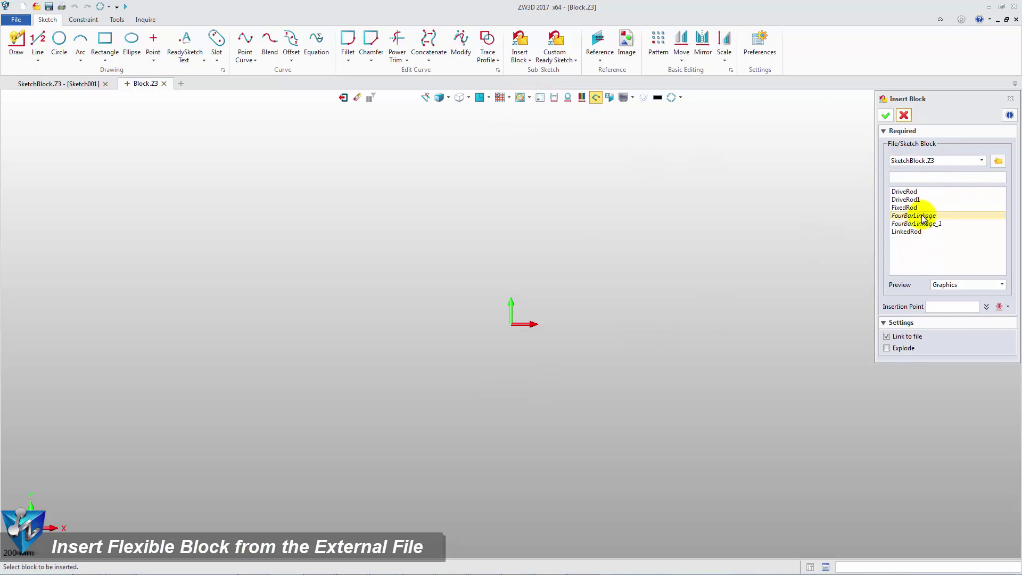
click(921, 215)
click(359, 381)
Constrain the lower-left pivot centre of the inserted FourBarLinkage block to coincide with the sketch origin.
click(83, 20)
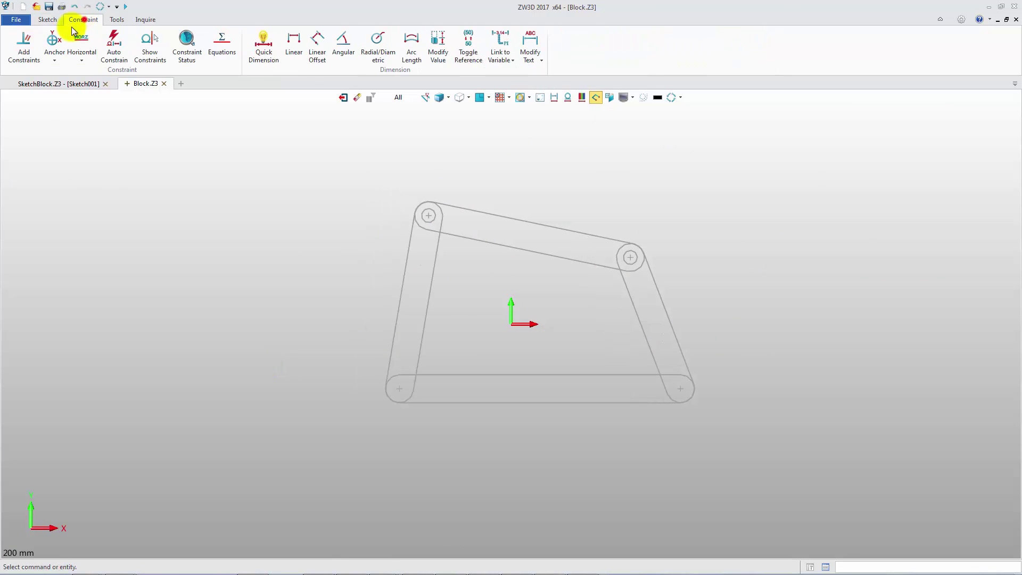
click(24, 56)
click(400, 388)
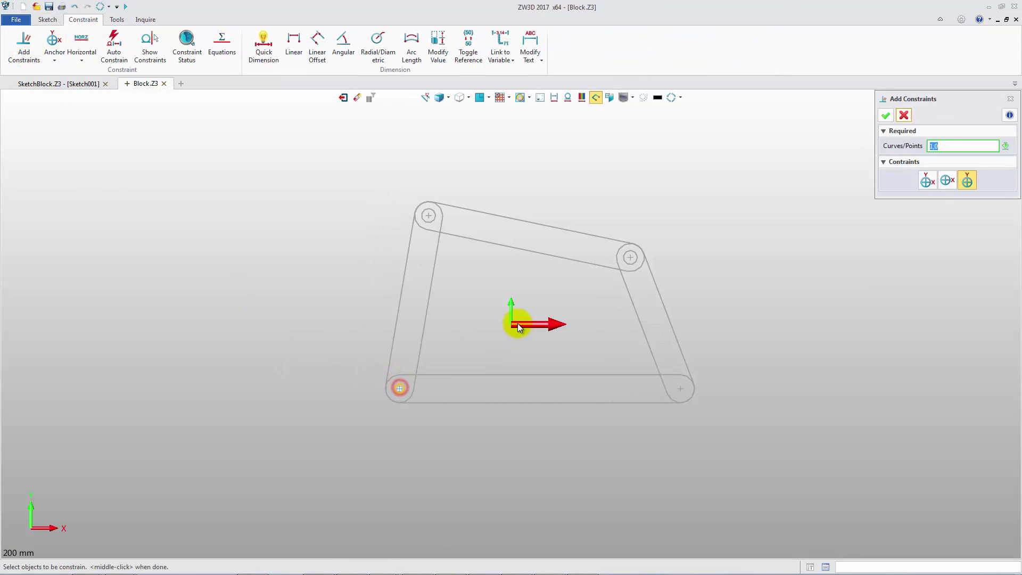
click(511, 324)
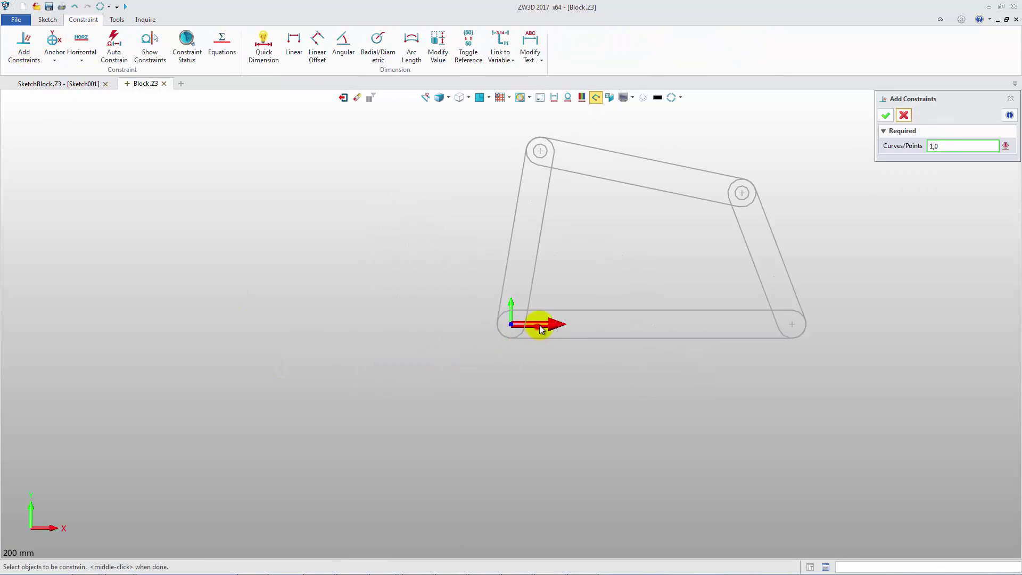
Constrain the lower-right pivot centre of the inserted block onto the sketch's X axis and finish adding constraints.
click(795, 326)
middle_drag(759, 380, 524, 448)
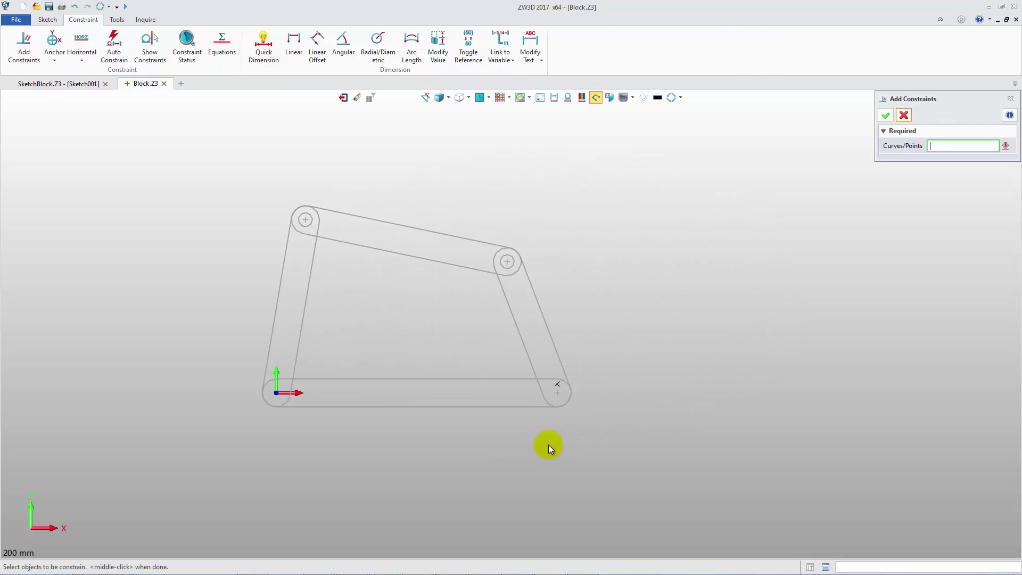
middle_click(867, 143)
Try to move the inserted linkage by pulling its right rod outward and its upper rod upward.
click(541, 309)
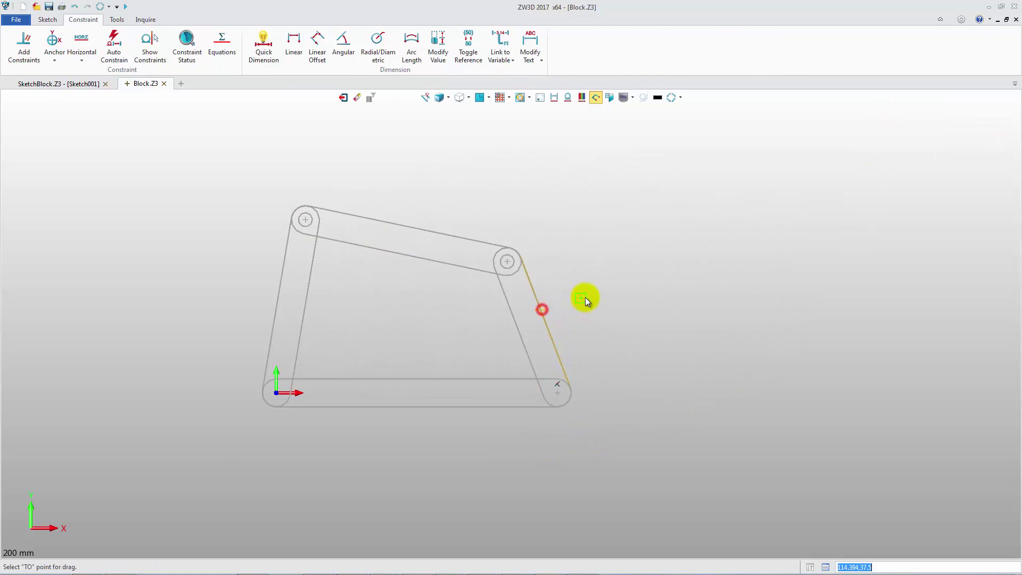
drag(645, 295, 645, 295)
drag(456, 239, 451, 180)
Explode the inserted FourBarLinkage block and swing the linkage to the right by its upper rod.
right_click(451, 235)
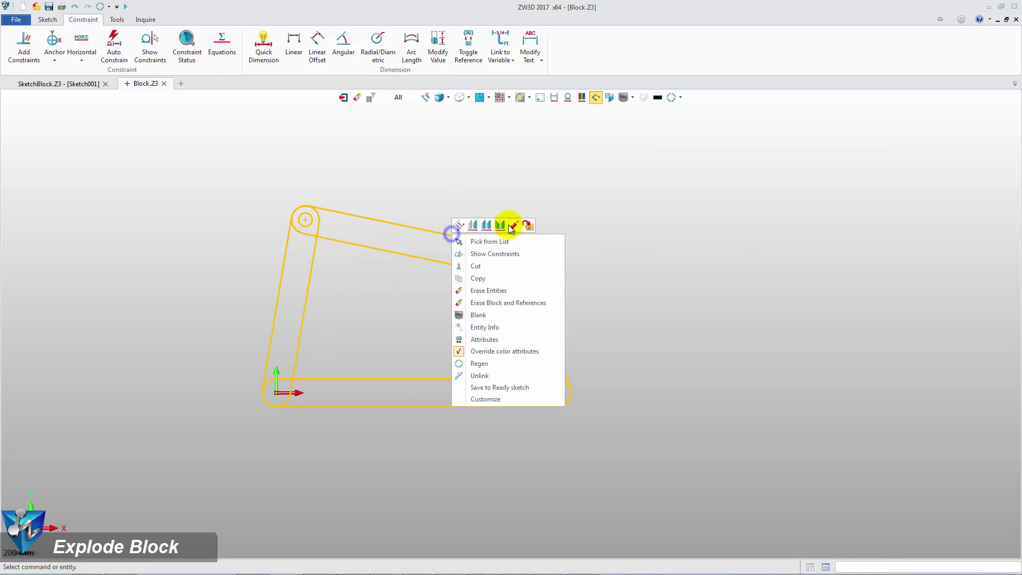
click(514, 226)
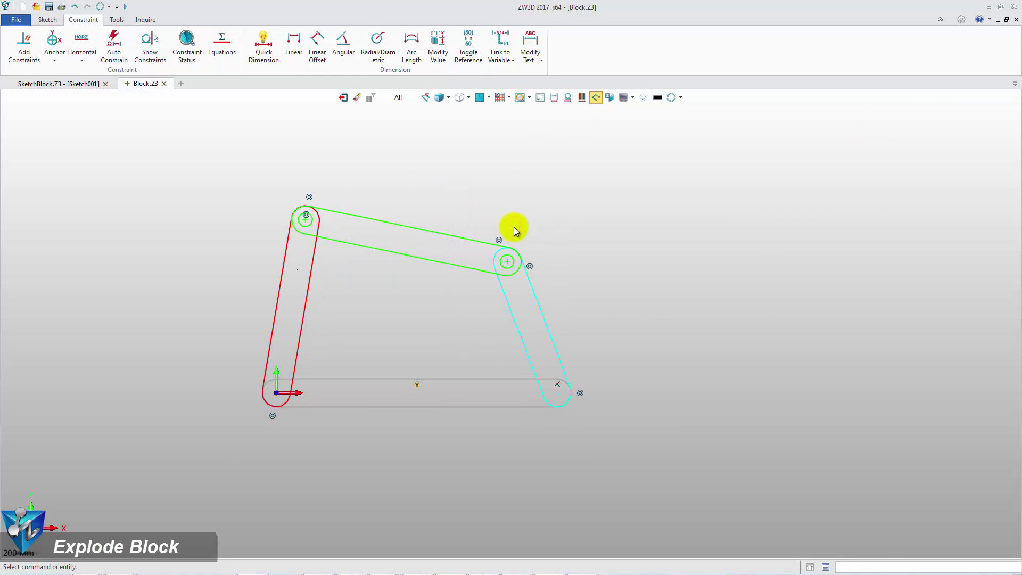
drag(410, 259, 492, 440)
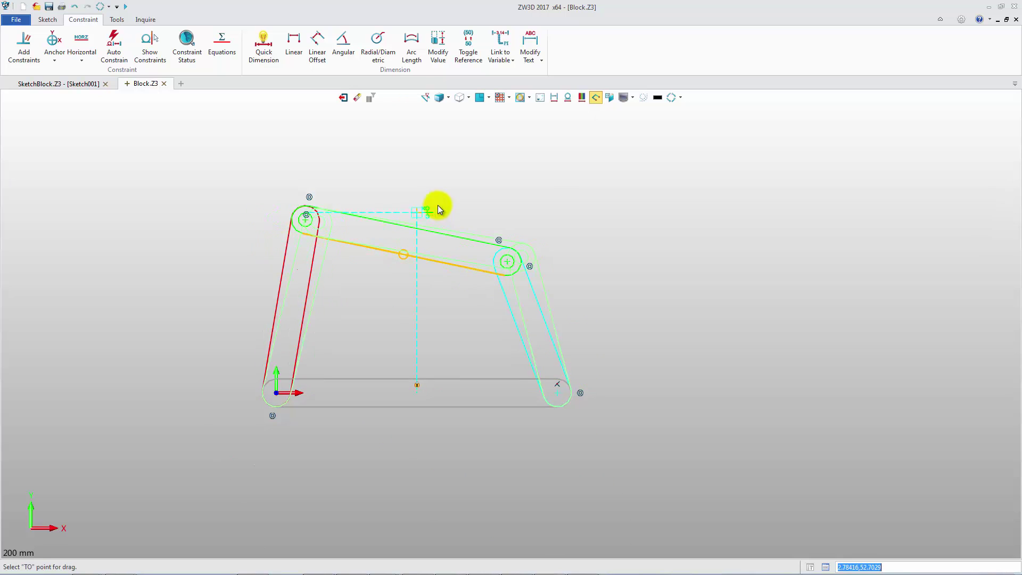
click(449, 196)
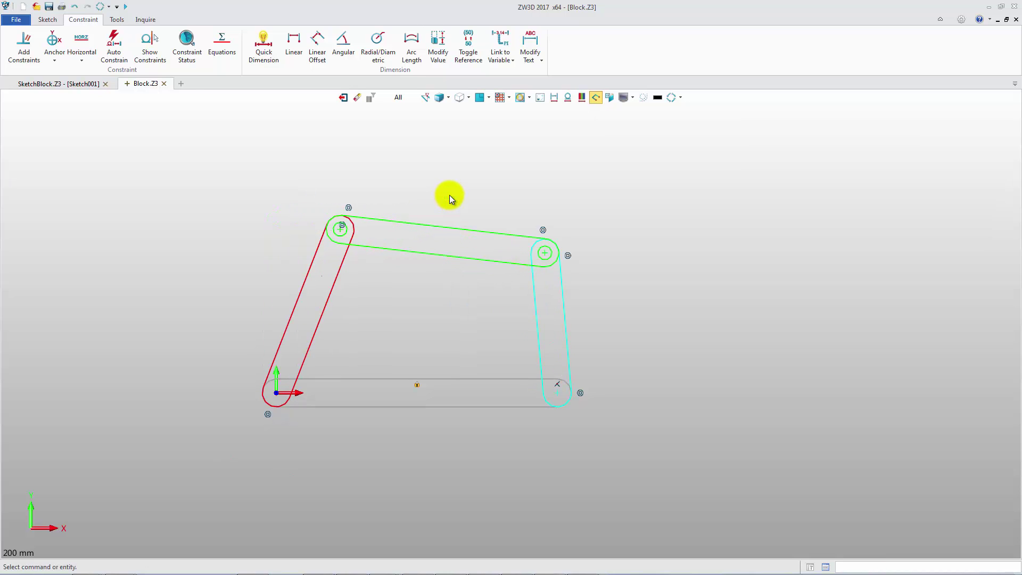